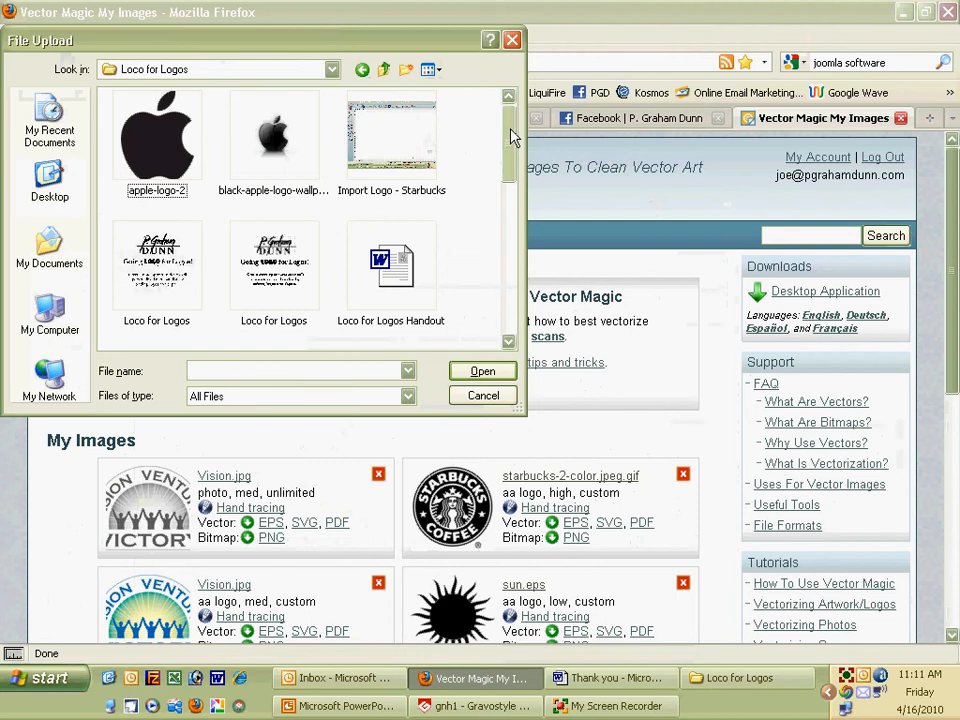
Step: Upload the black-and-white starbucks-2-color.jpeg logo for tracing and examine the original's pixels around the face up close
left_click_drag(514, 130, 514, 240)
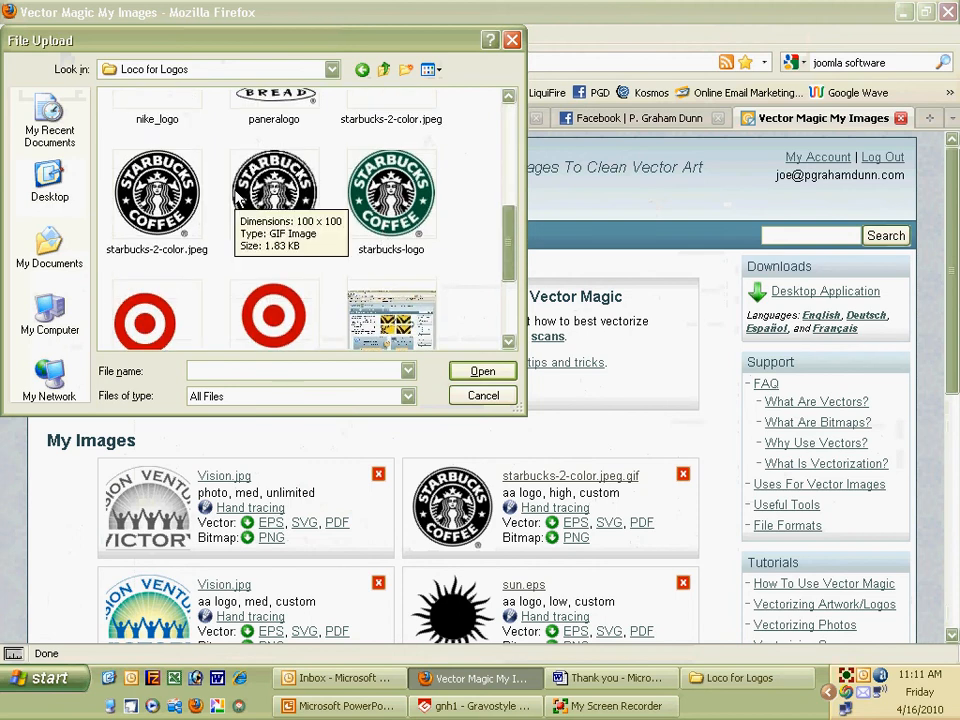
double_click(157, 190)
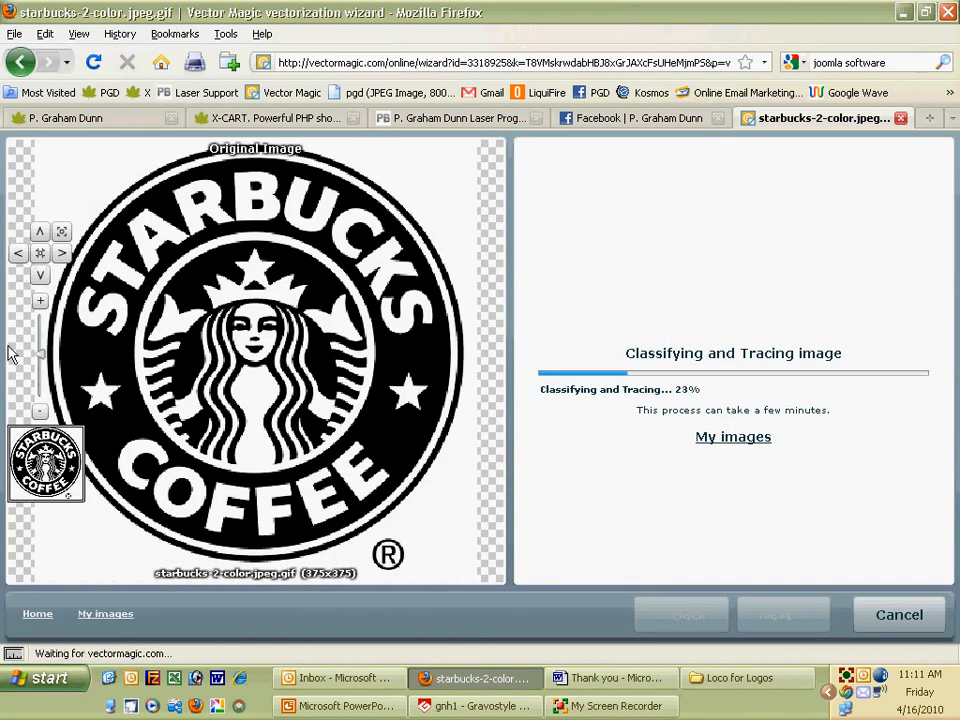
left_click(40, 301)
left_click(40, 301)
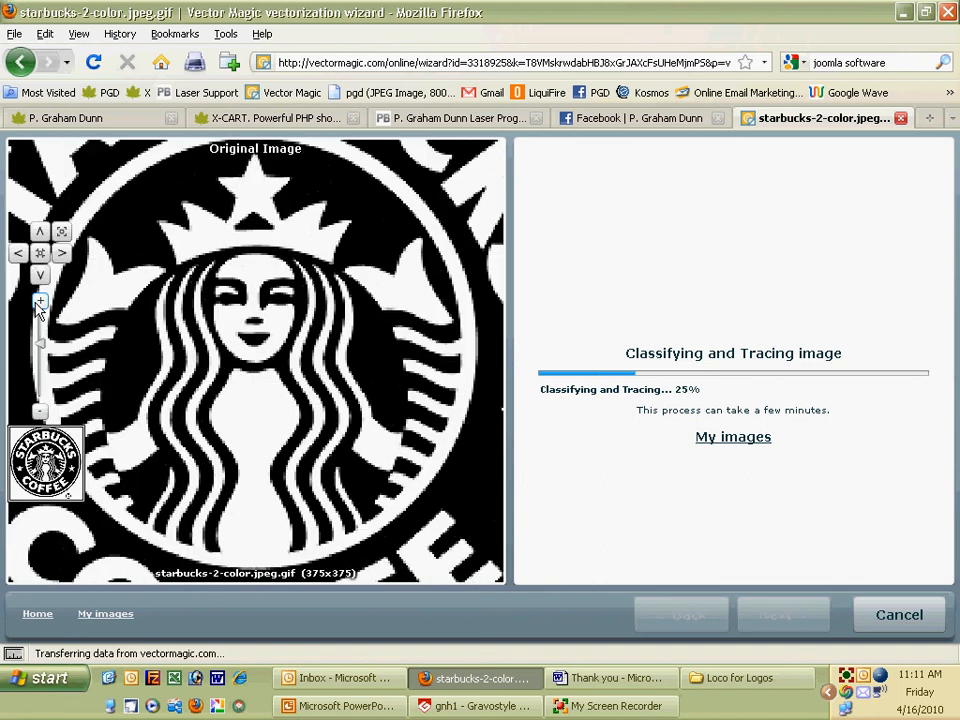
left_click(40, 301)
left_click(40, 303)
left_click(40, 301)
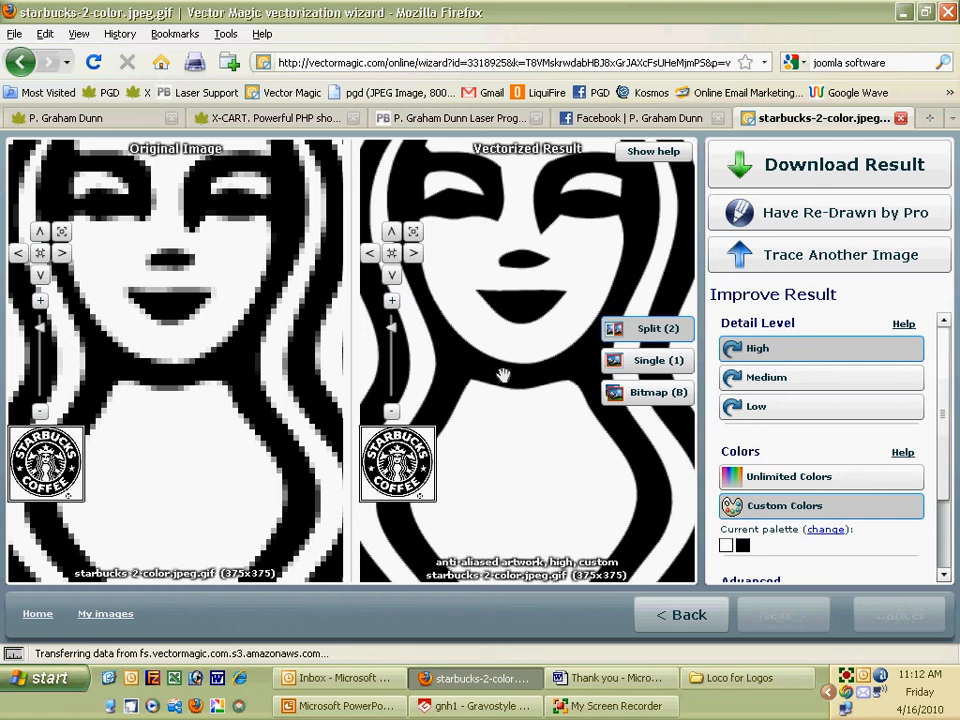
Step: Download the vectorized logo in EPS format and save the file
left_click(805, 168)
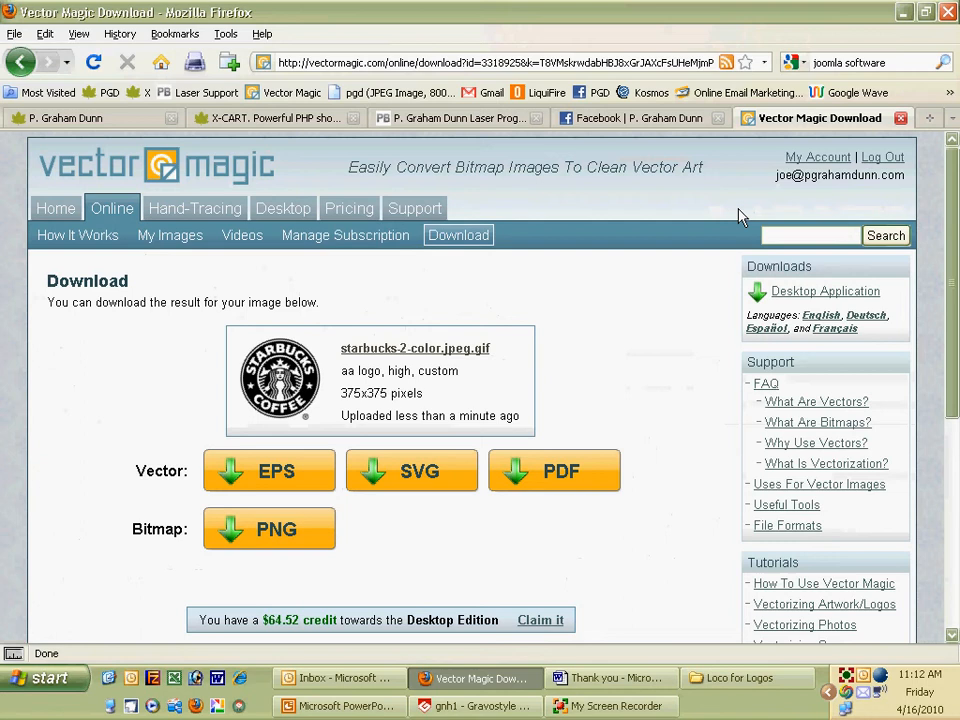
left_click(272, 478)
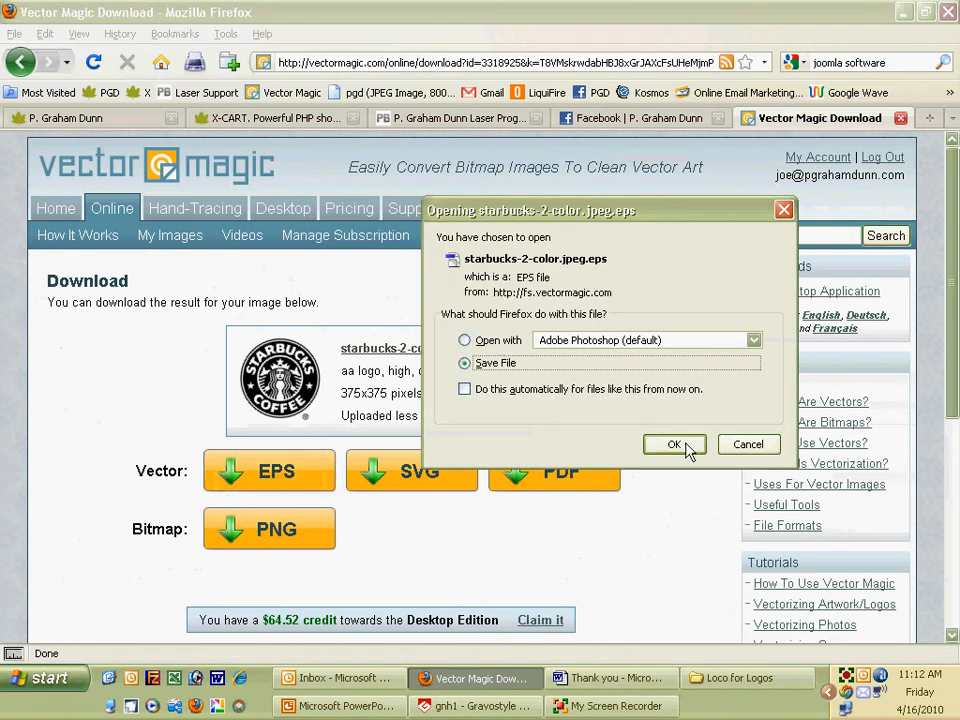
key("Return")
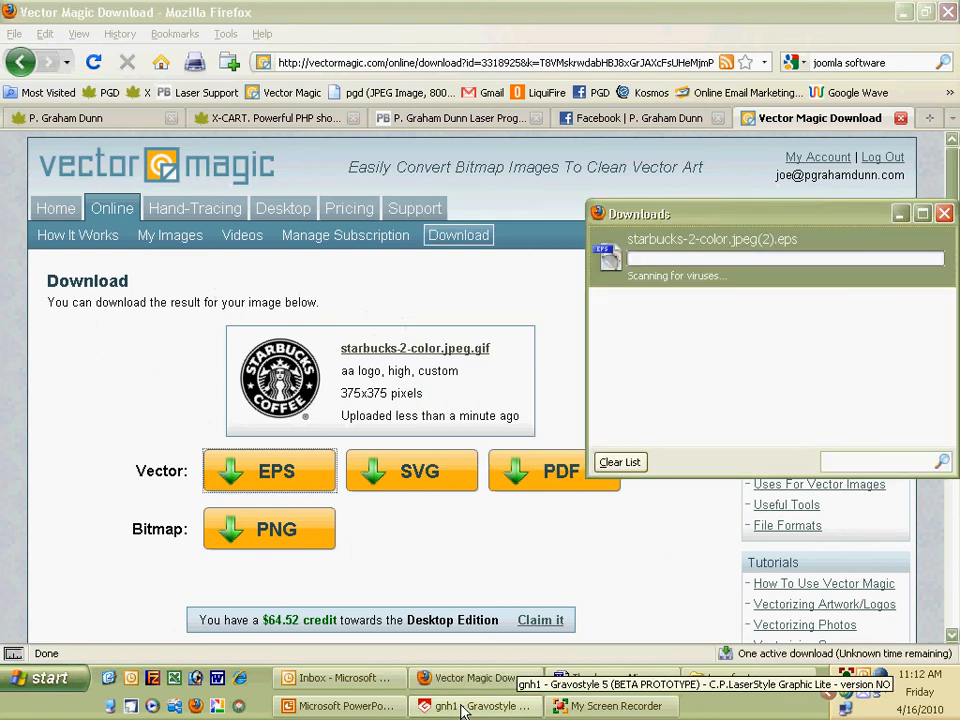
Step: Switch to Gravostyle, import starbucks-2-color.jpeg(2) with Combine and auto-connect, and move it to about X 6.3, Y 6.4 in
left_click(461, 706)
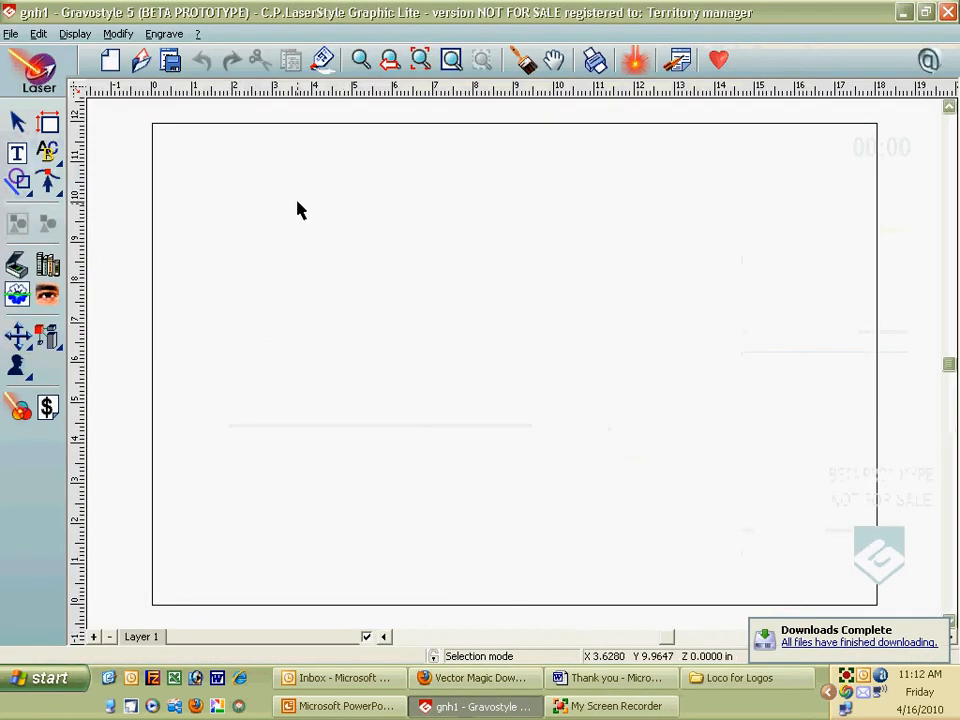
left_click(10, 33)
left_click(48, 229)
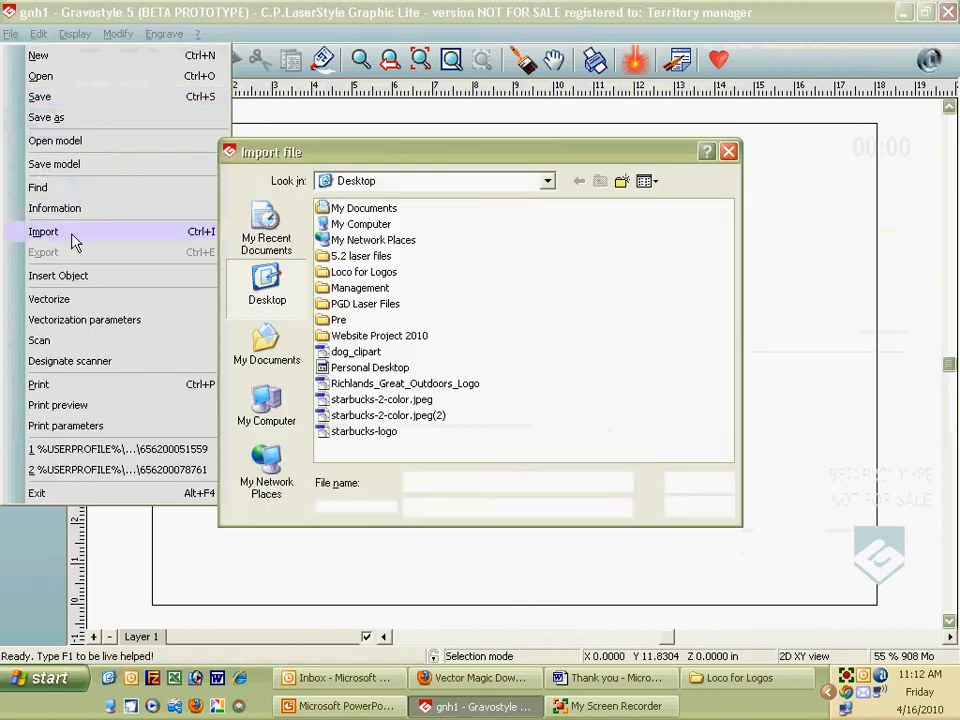
left_click(385, 415)
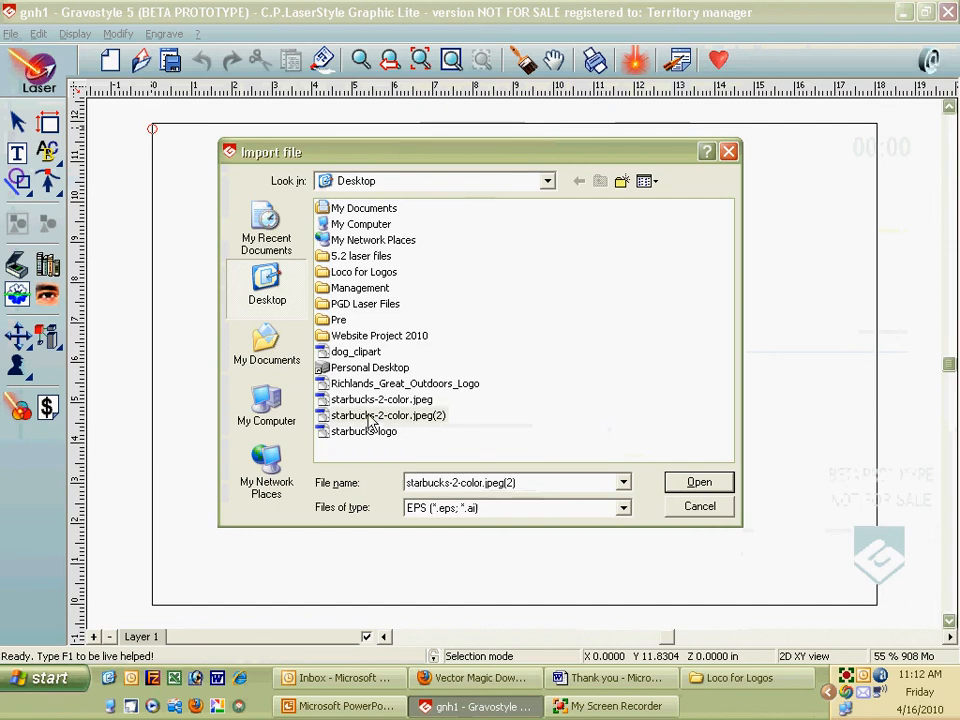
left_click(699, 482)
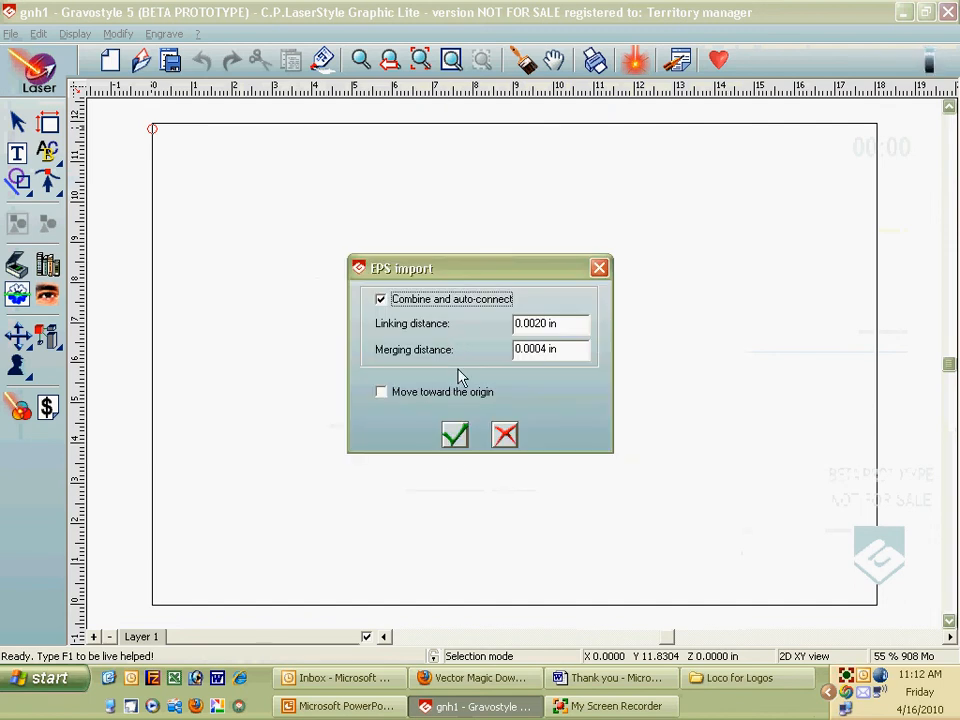
left_click(455, 435)
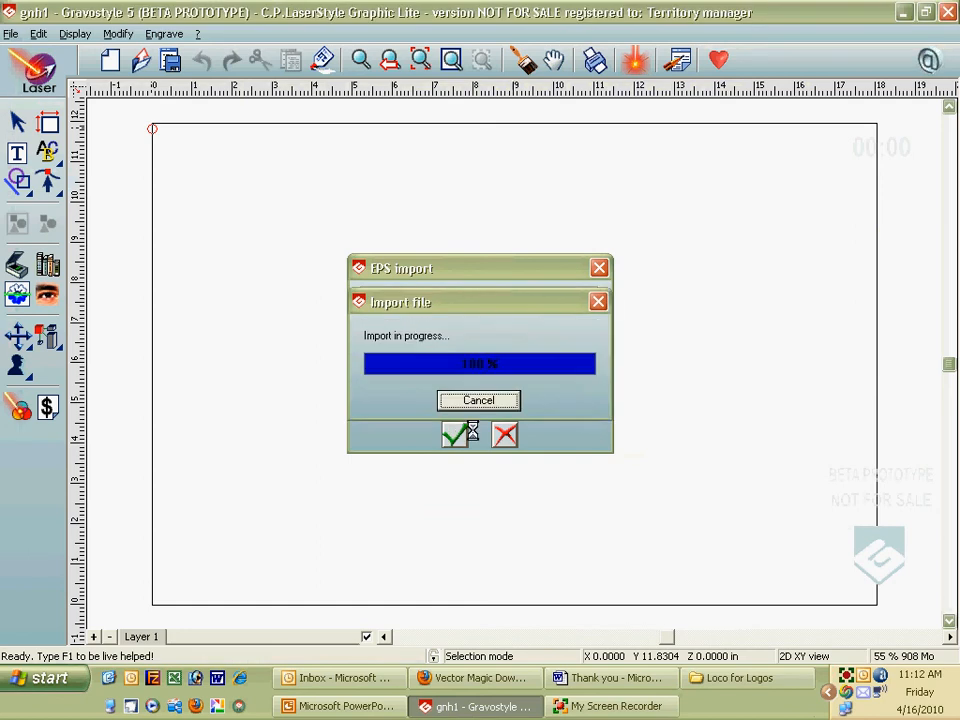
left_click_drag(330, 426, 479, 273)
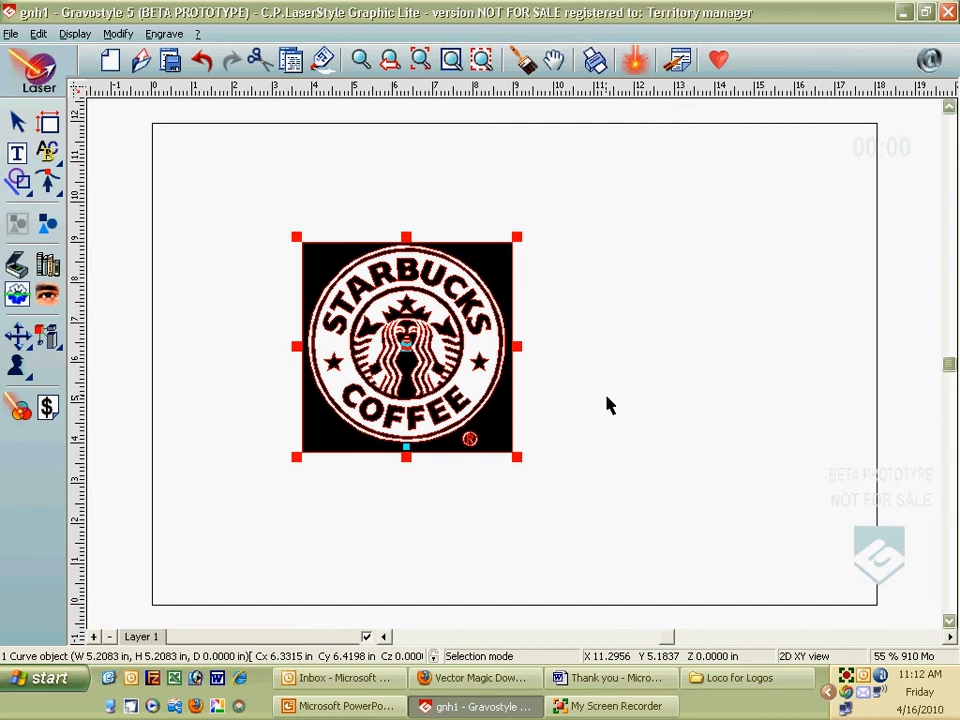
Step: Ungroup the imported logo and delete its black square background
left_click(48, 227)
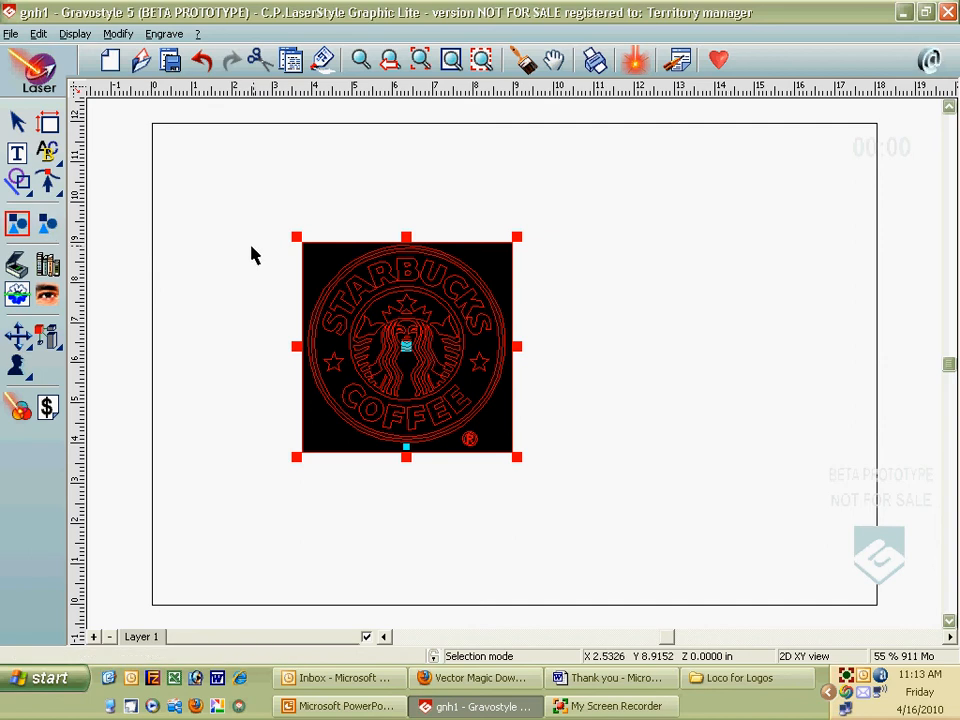
key("Delete")
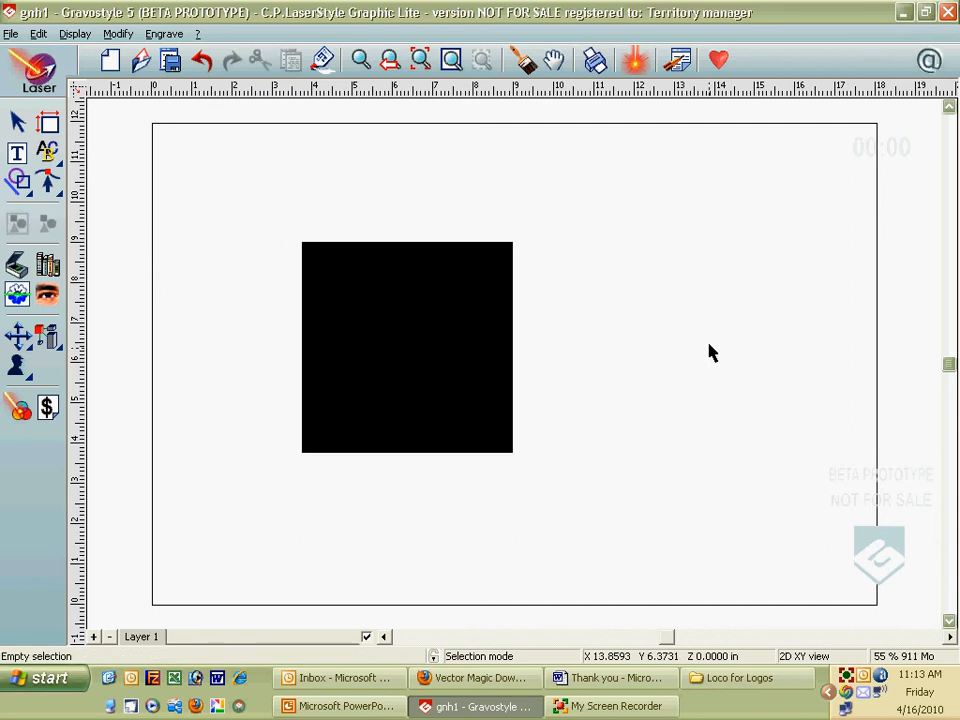
left_click(508, 250)
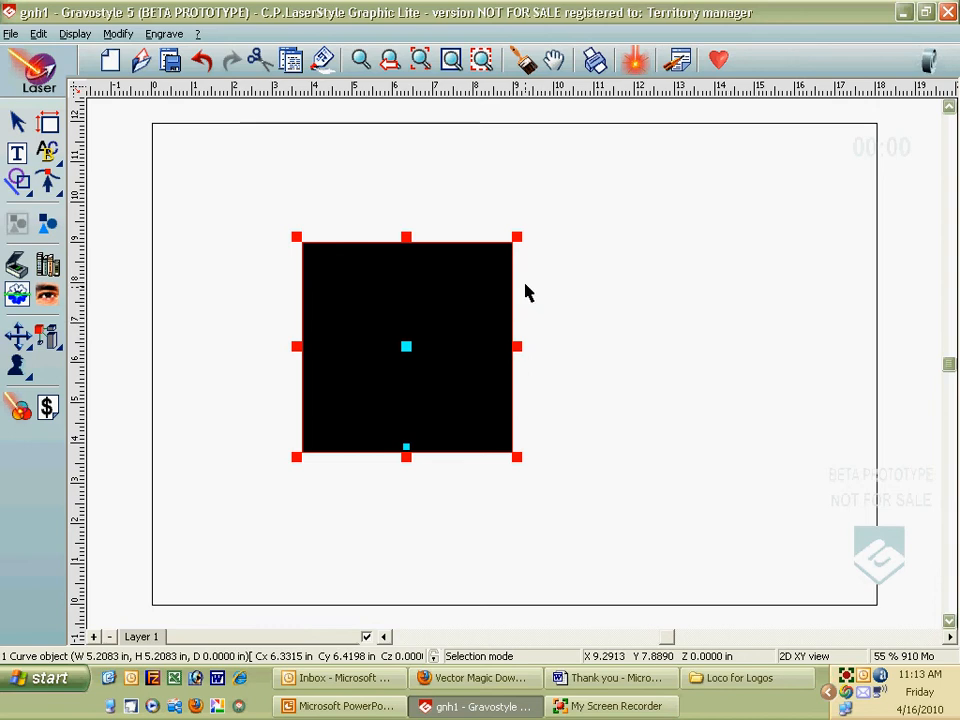
left_click(531, 263)
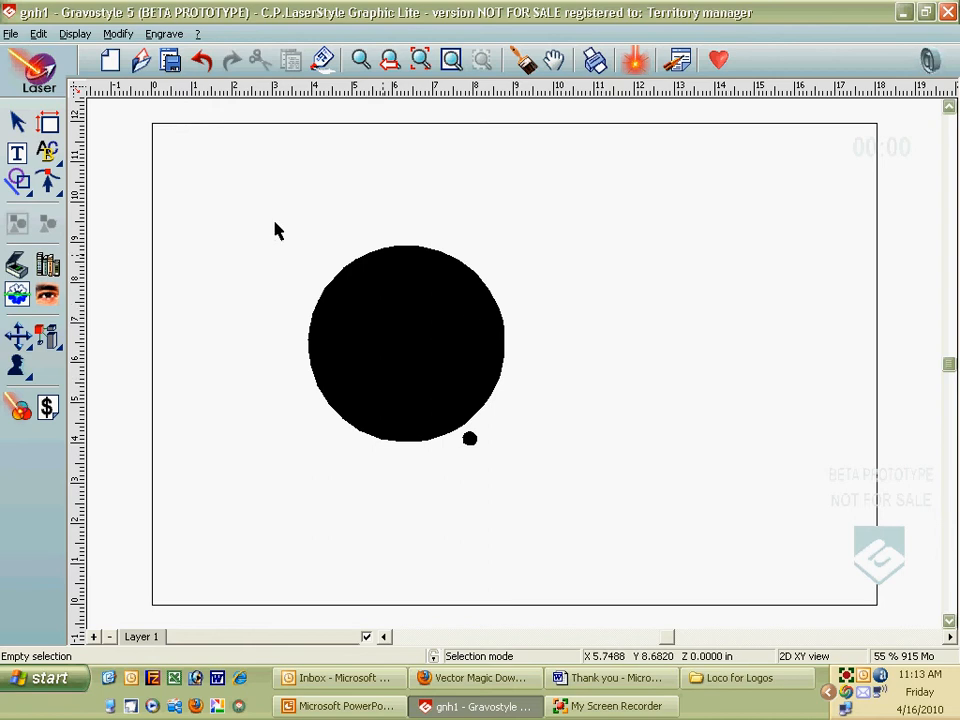
Step: Regroup the logo's curves and enlarge the logo from the page's upper-left corner to about 11.5 x 11.7 in
left_click_drag(219, 203, 597, 498)
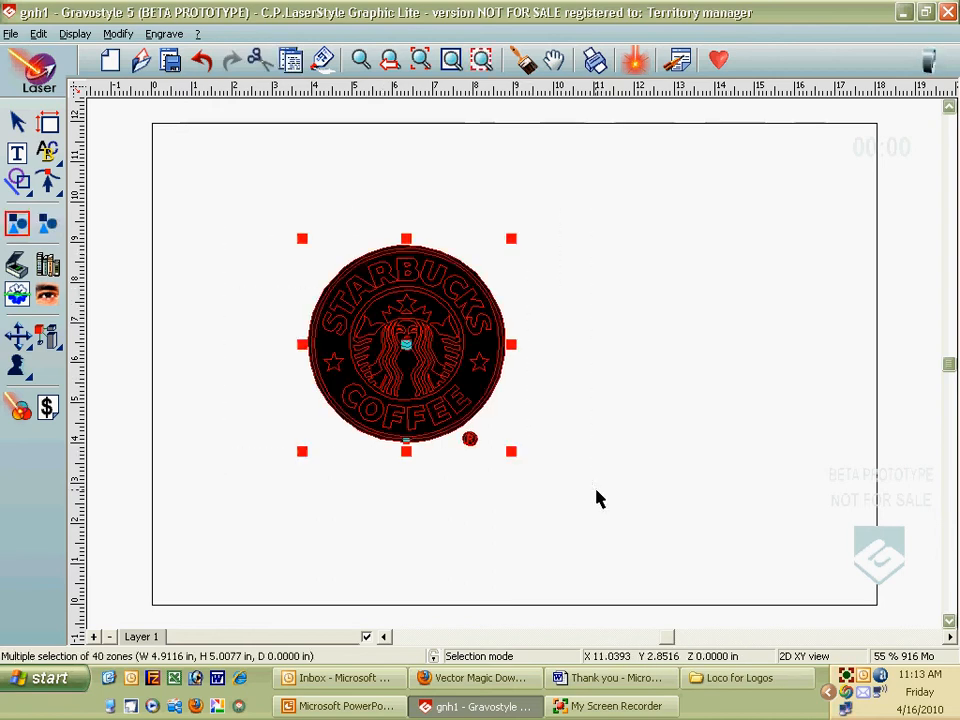
left_click(18, 224)
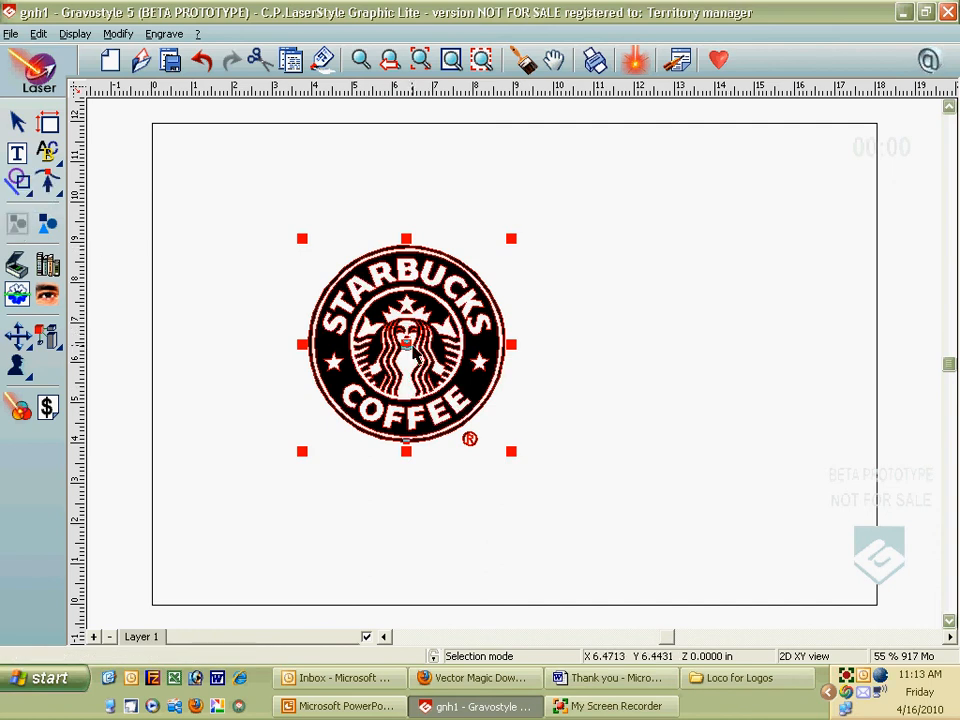
left_click_drag(407, 343, 258, 234)
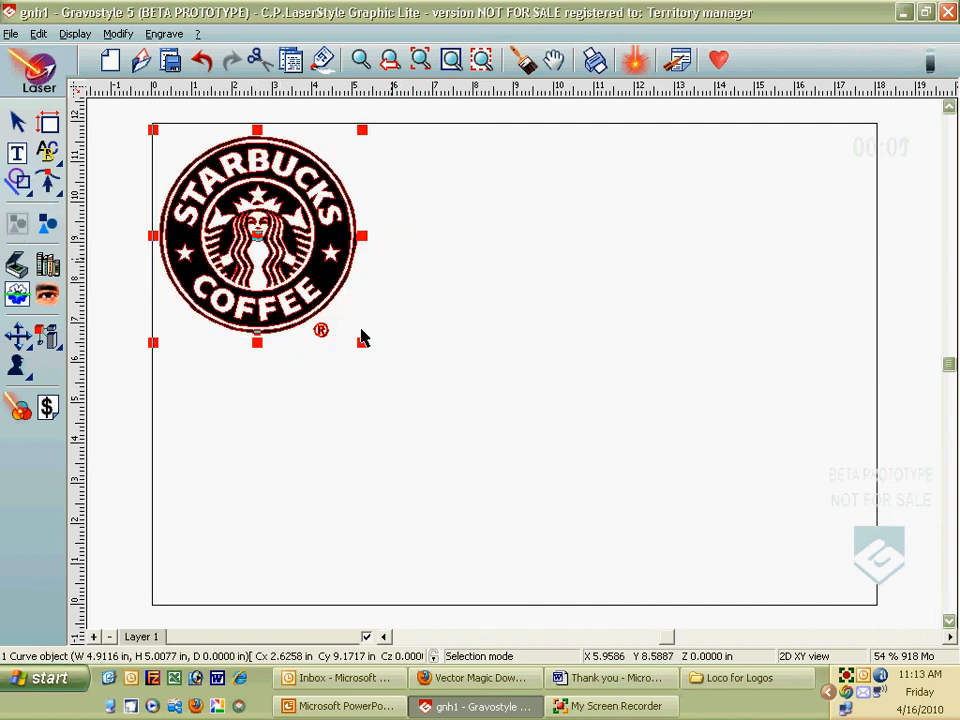
left_click_drag(362, 343, 640, 488)
left_click(703, 501)
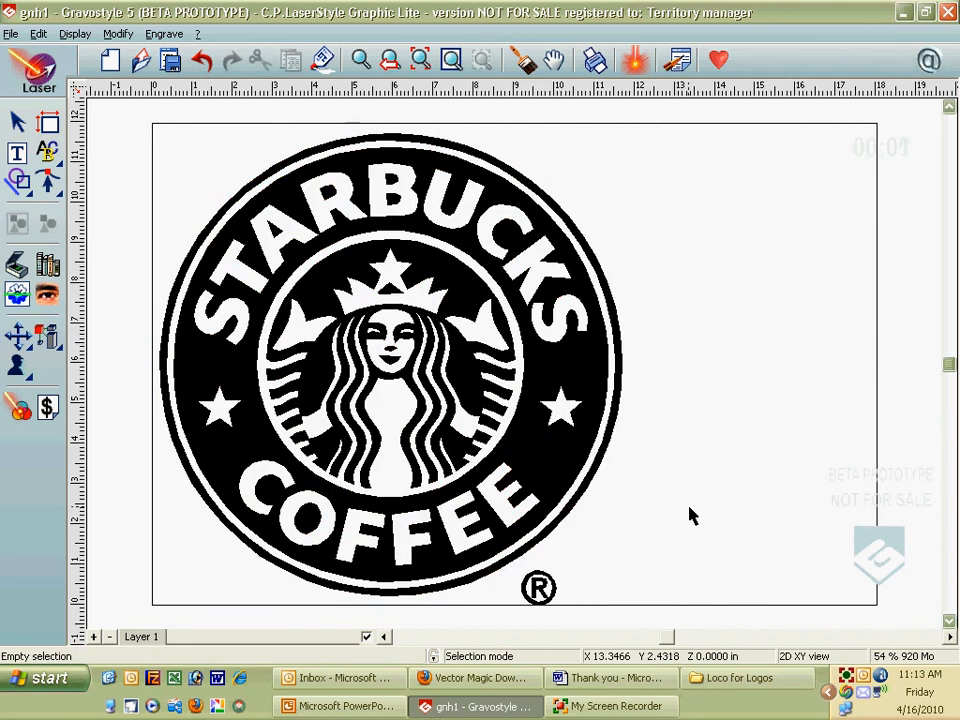
Step: Examine the smoothness of the vector edges around the face, eye and hair up close
left_click(362, 62)
left_click_drag(394, 301, 442, 353)
left_click(361, 60)
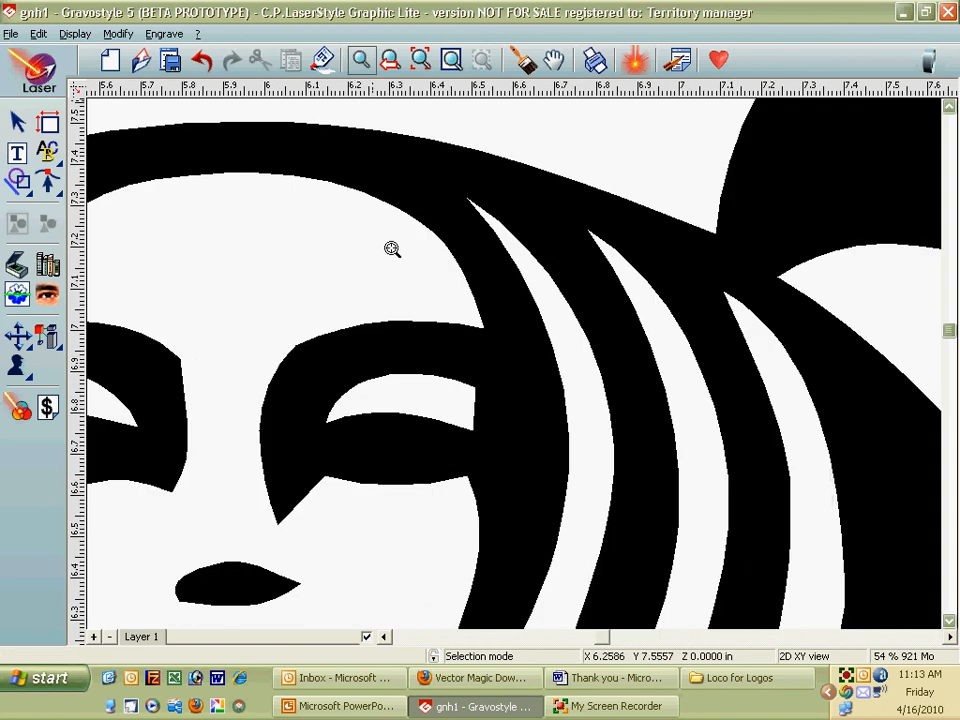
left_click_drag(350, 203, 515, 406)
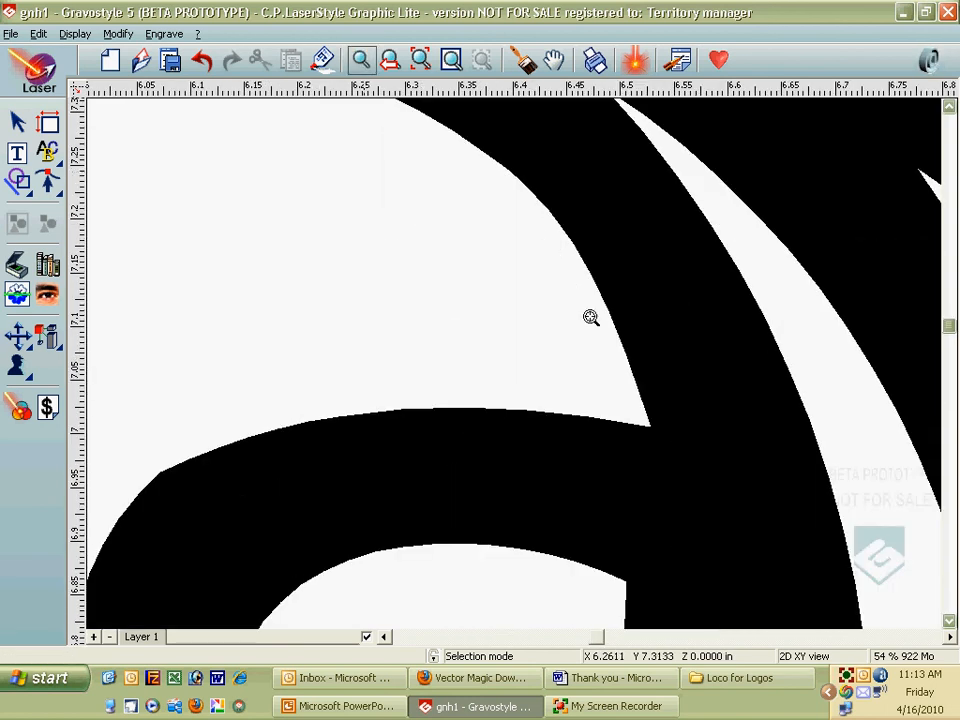
left_click(589, 317)
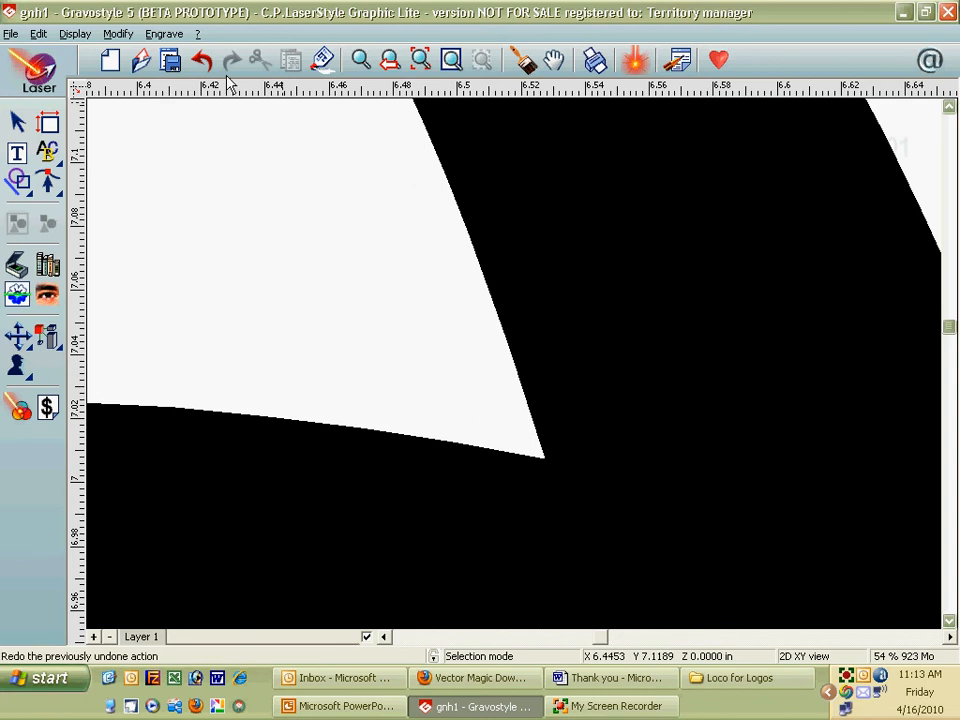
left_click(420, 62)
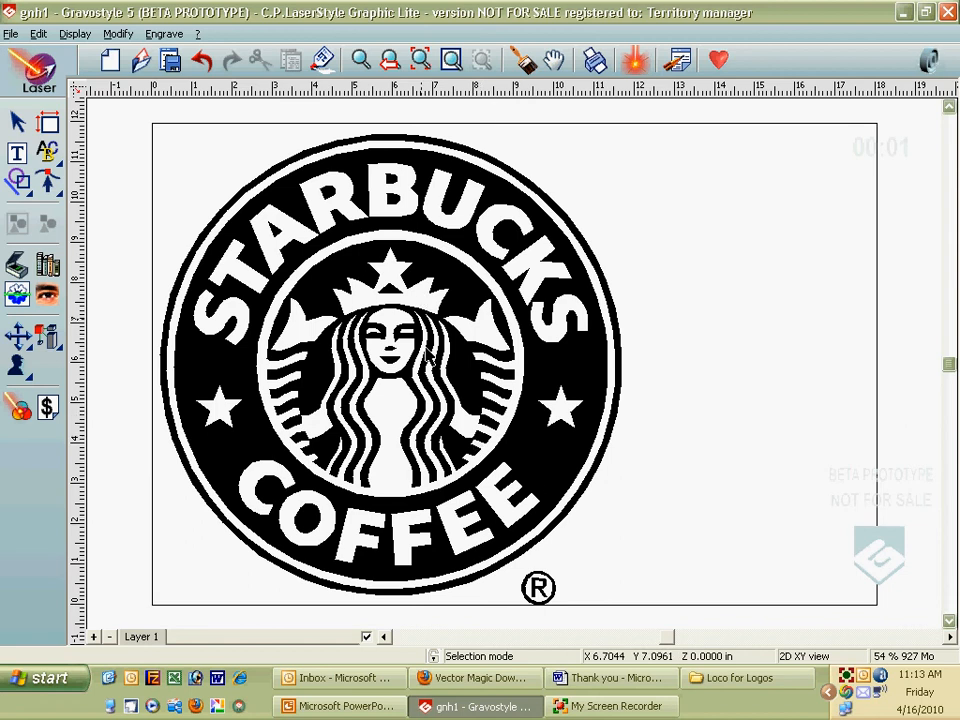
Step: Shrink the logo to about 2.57 x 2.62 in at the page's upper-left corner
left_click(542, 525)
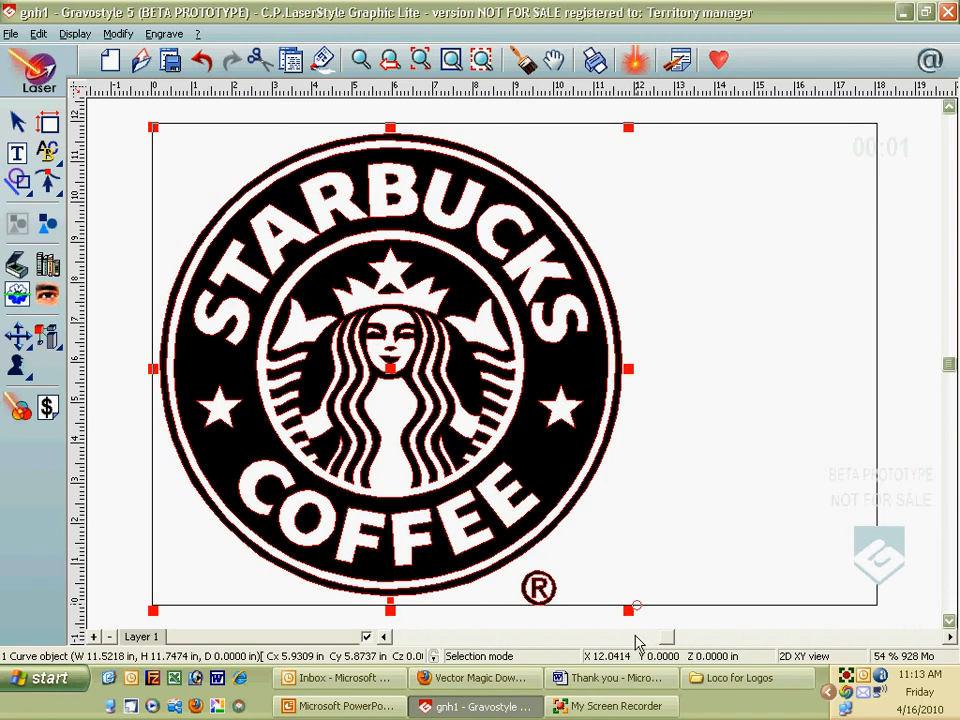
left_click_drag(634, 620, 210, 225)
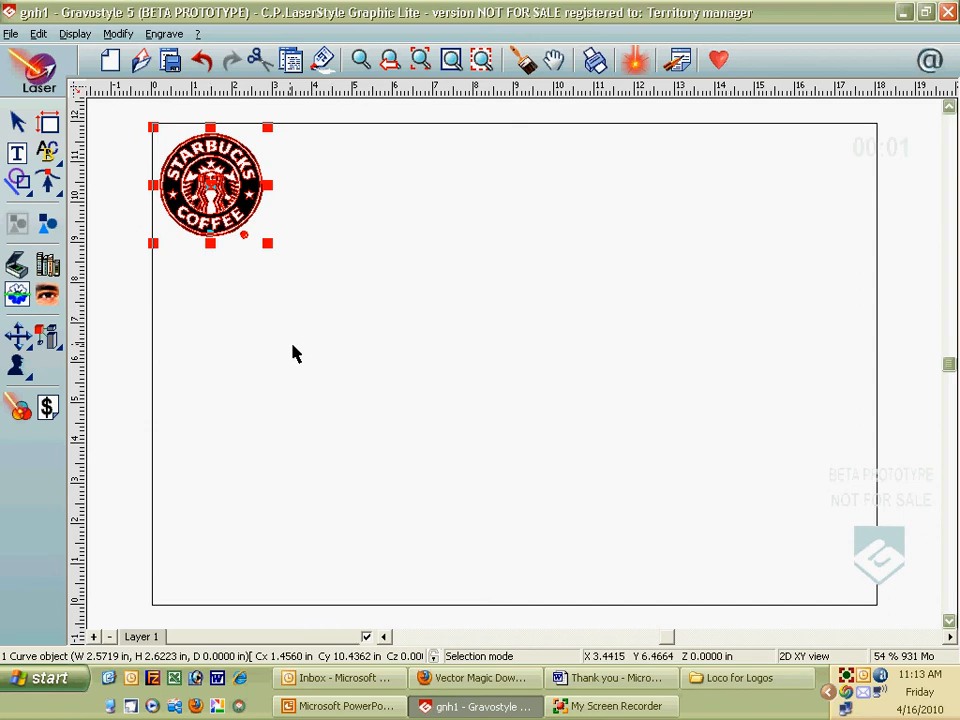
Step: Import dog_clipart with Combine and auto-connect and place it near the page's upper edge, to the right of the Starbucks logo
left_click(10, 34)
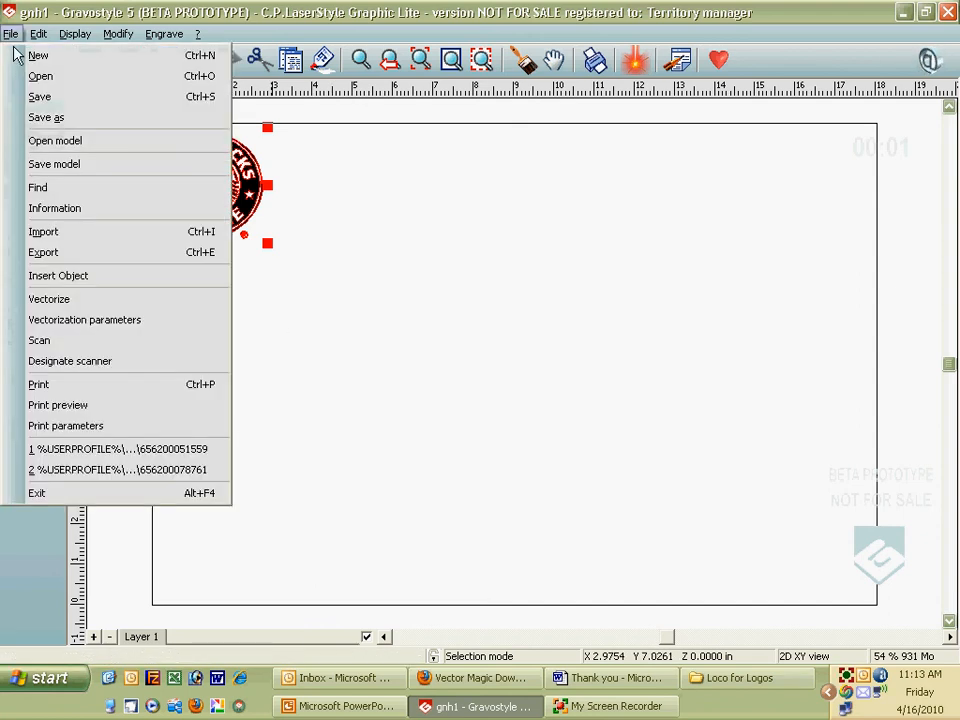
left_click(71, 234)
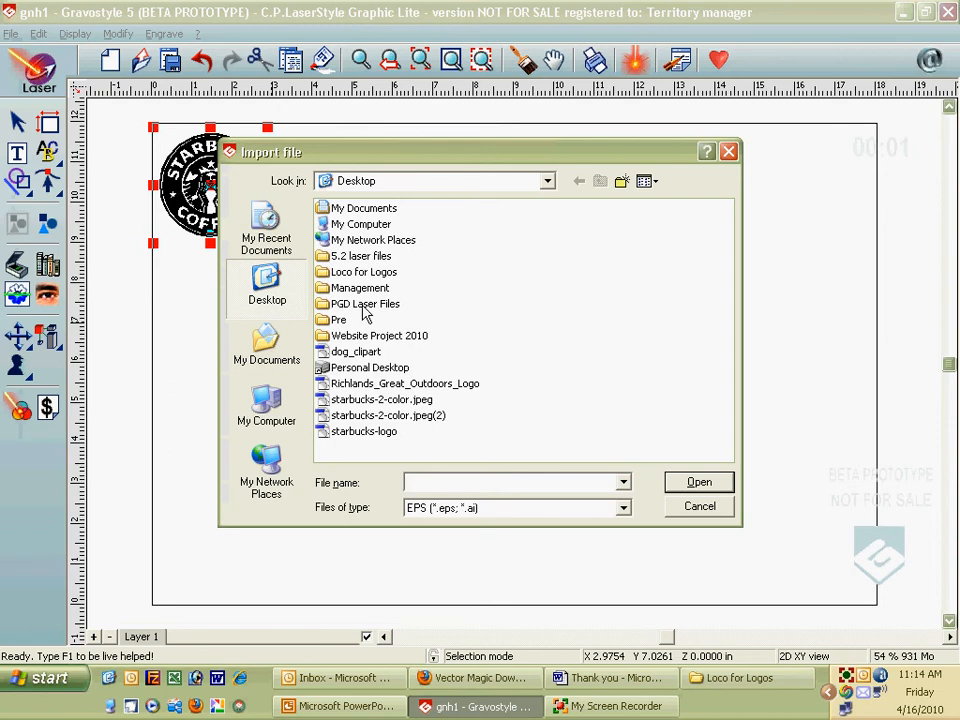
double_click(366, 354)
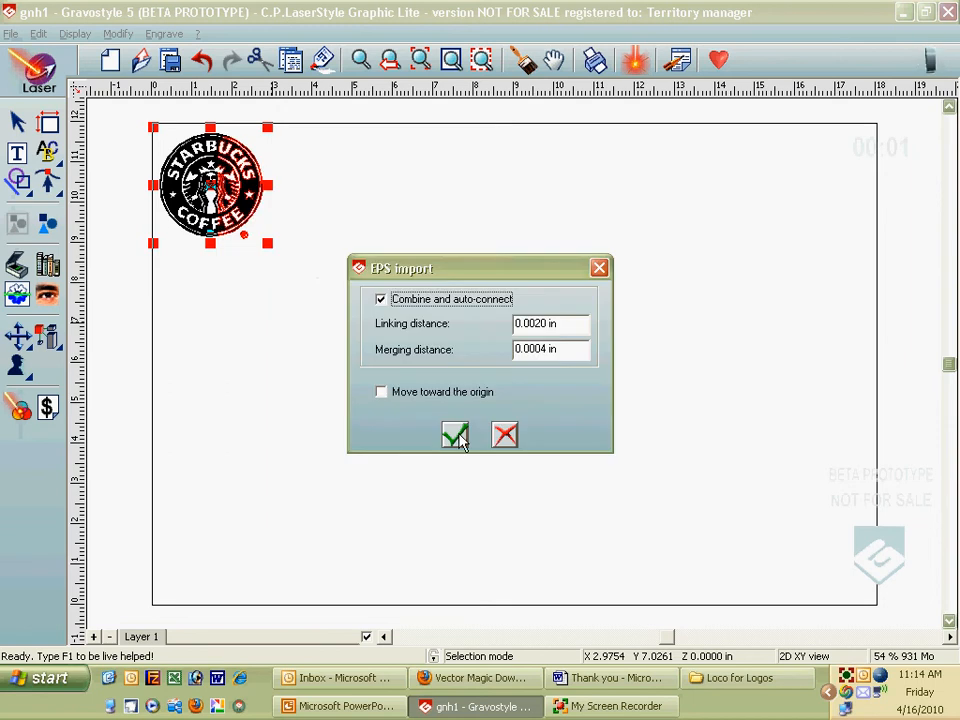
left_click(455, 436)
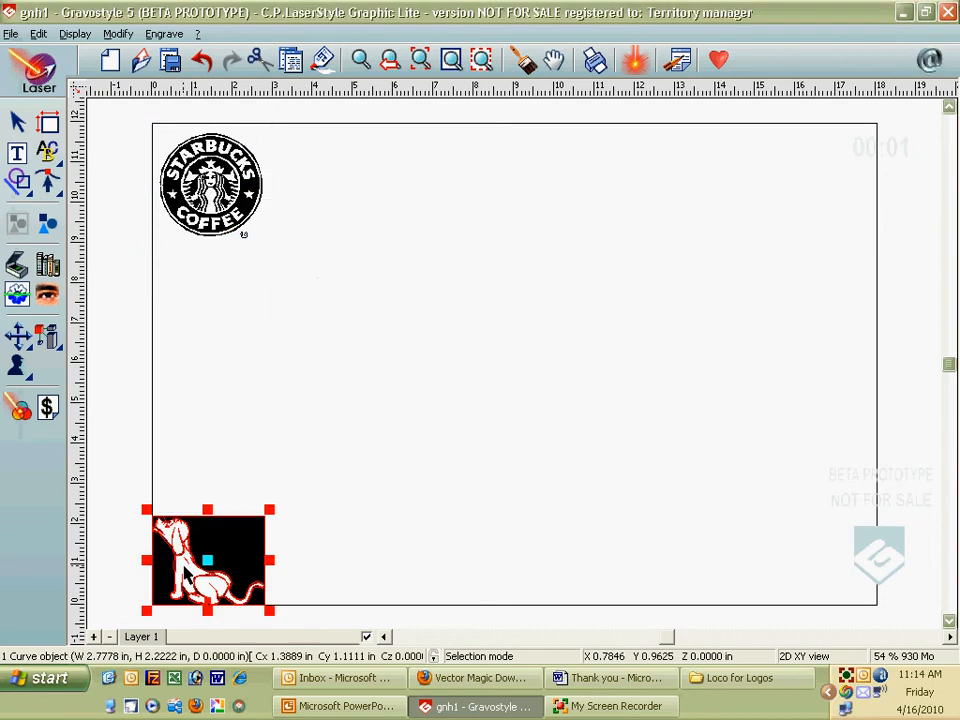
left_click_drag(207, 556, 466, 193)
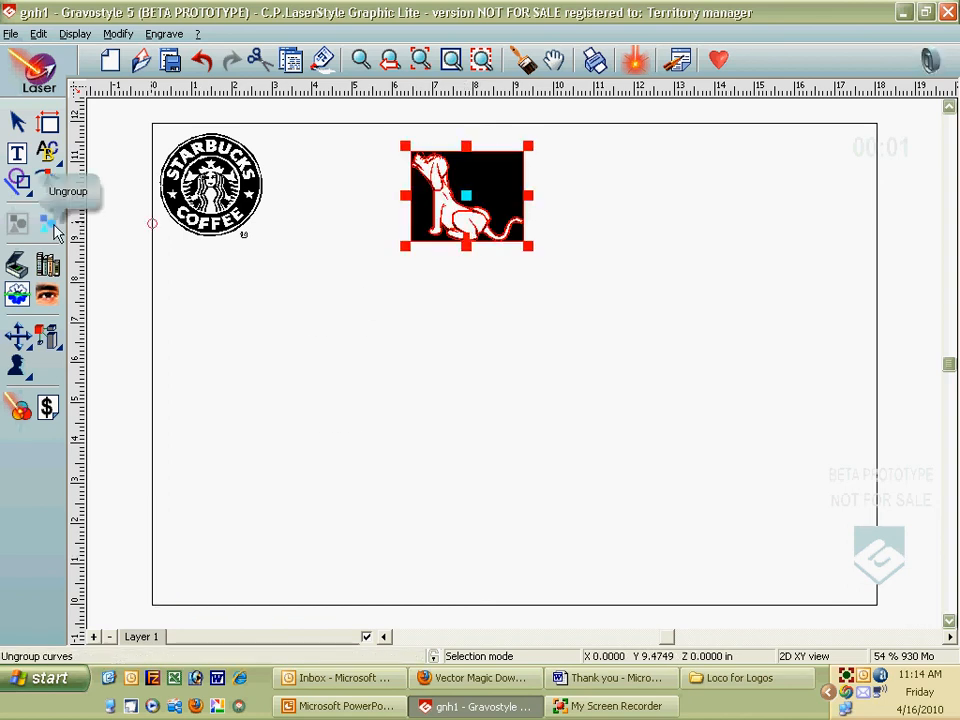
Step: Ungroup the dog clipart and delete the four black background pieces surrounding the dog's silhouette
left_click(17, 224)
left_click(722, 178)
left_click(523, 152)
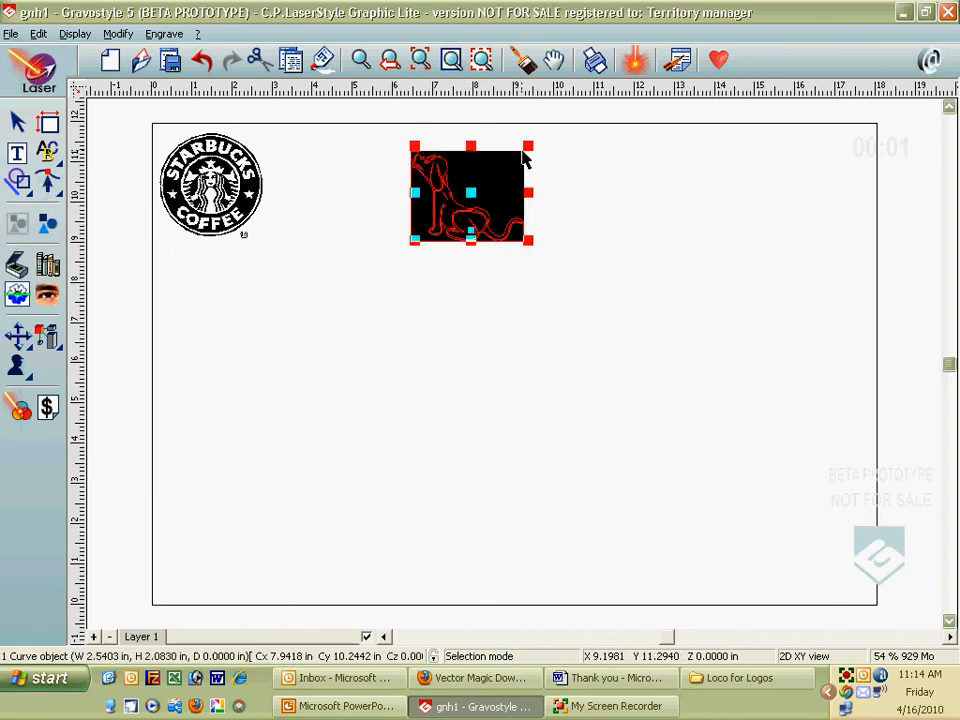
key("Delete")
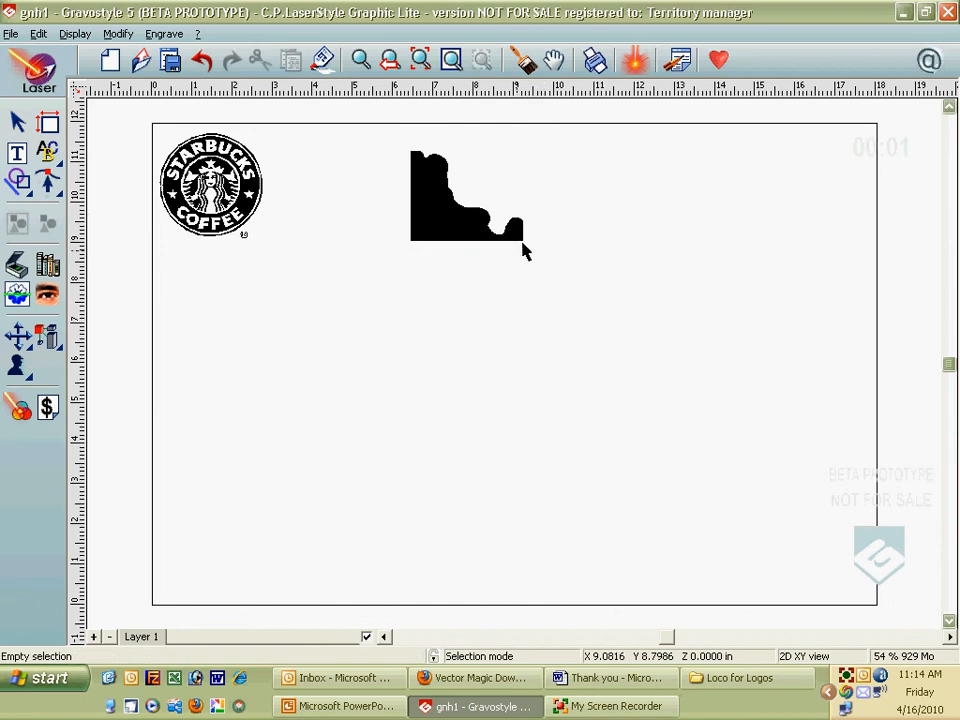
left_click(414, 242)
key("Delete")
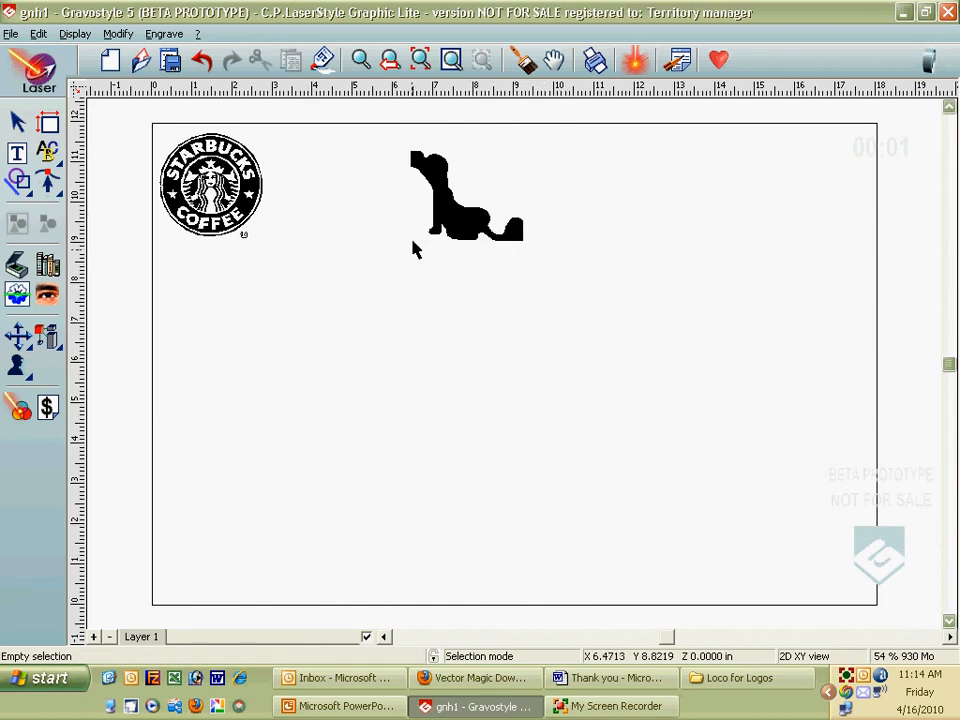
left_click(414, 156)
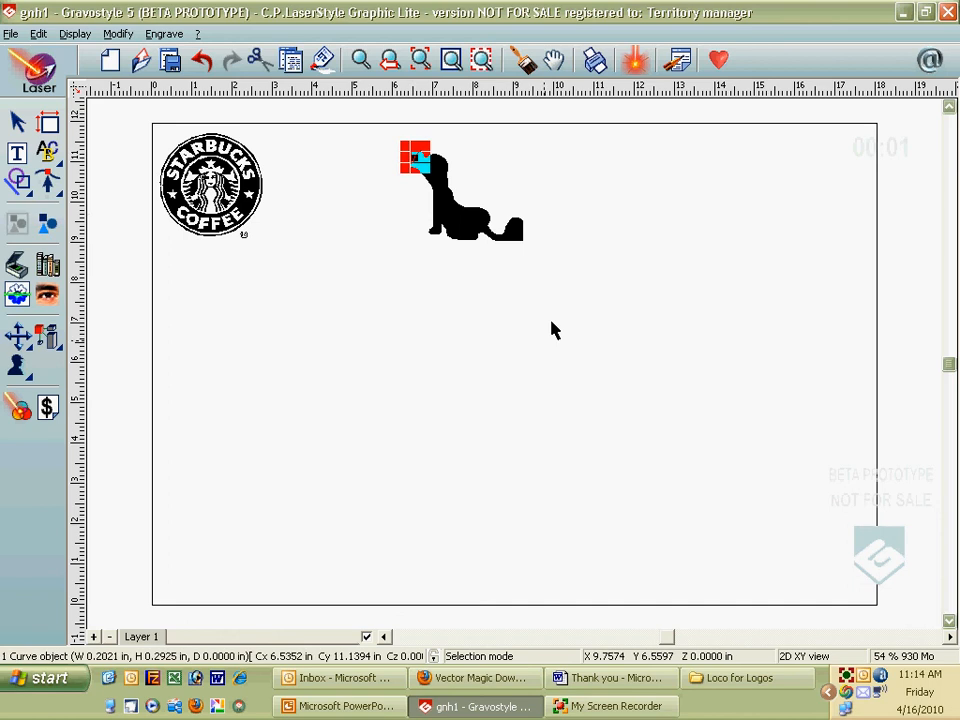
key("Delete")
left_click(518, 238)
key("Delete")
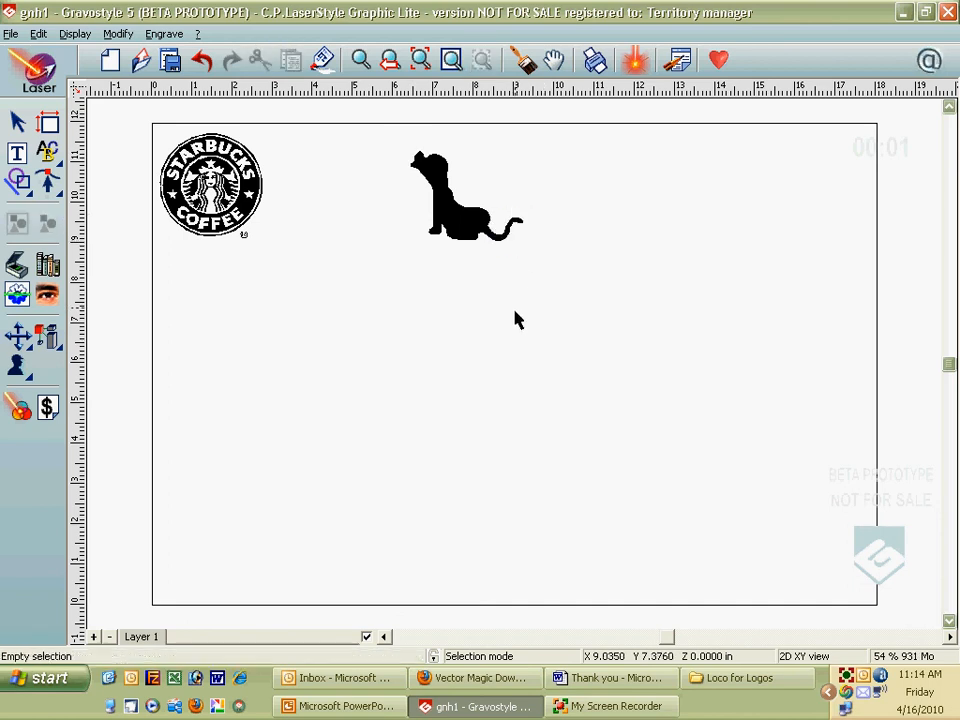
Step: Select all of the dog's remaining curves and group them into one object
left_click_drag(377, 137, 612, 314)
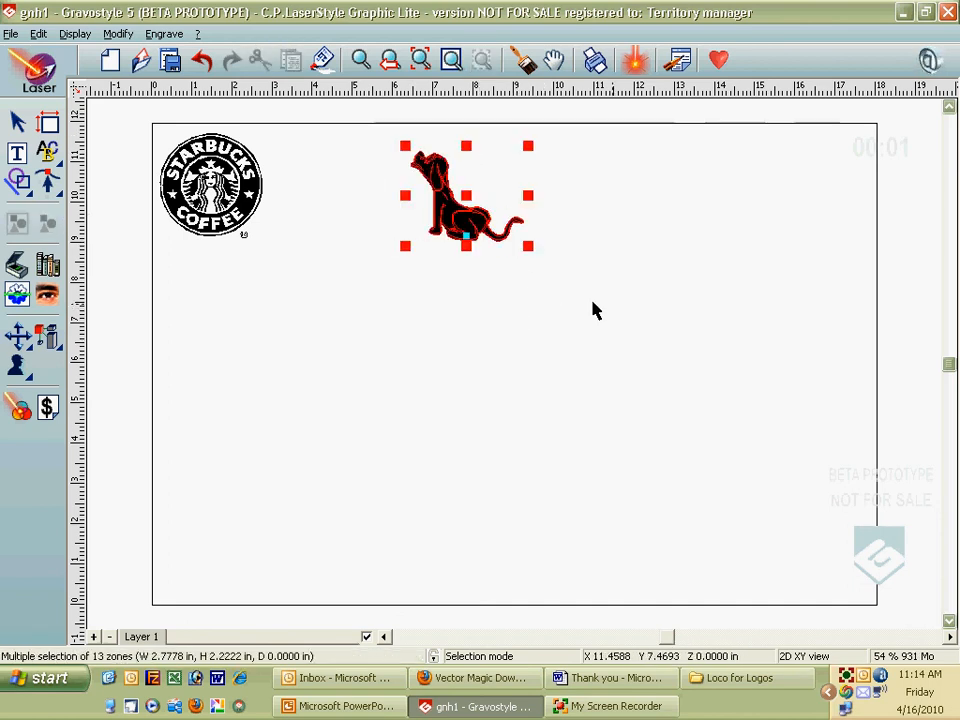
left_click(20, 226)
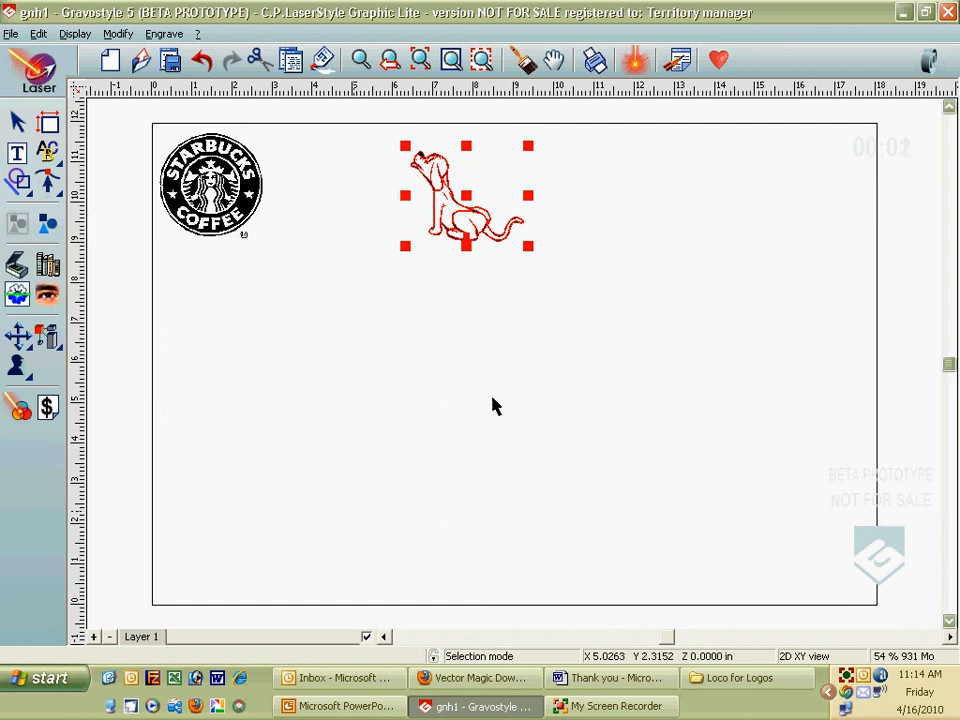
Step: Move the dog next to the Starbucks logo and enlarge it from its upper-left corner to about 13.16 x 10.53 in
left_click_drag(465, 193, 358, 216)
left_click(460, 368)
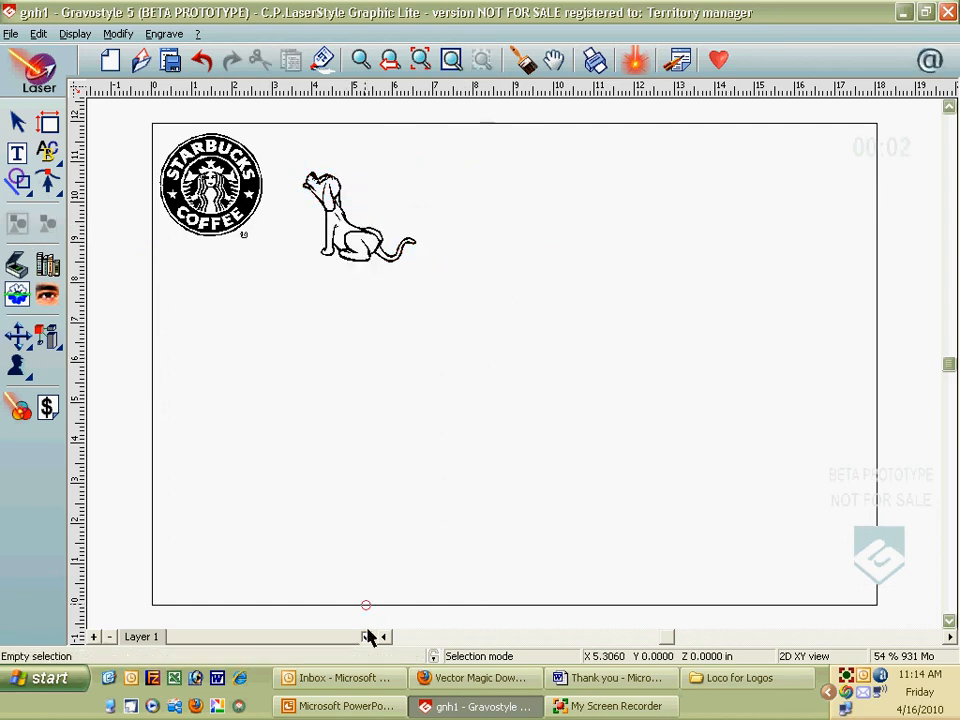
left_click(372, 234)
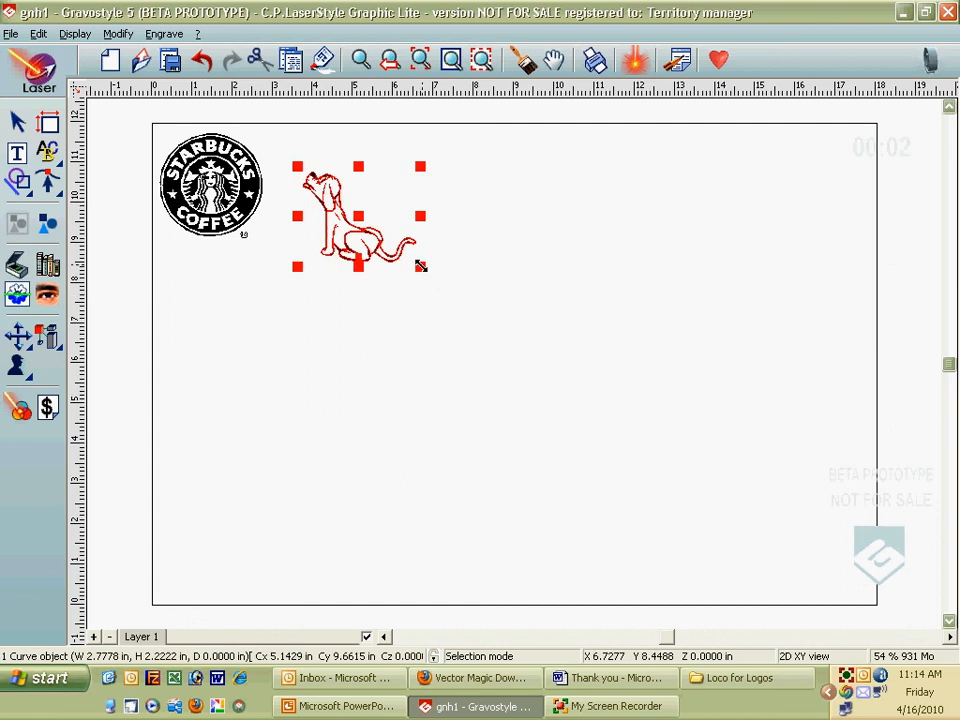
left_click_drag(420, 266, 789, 604)
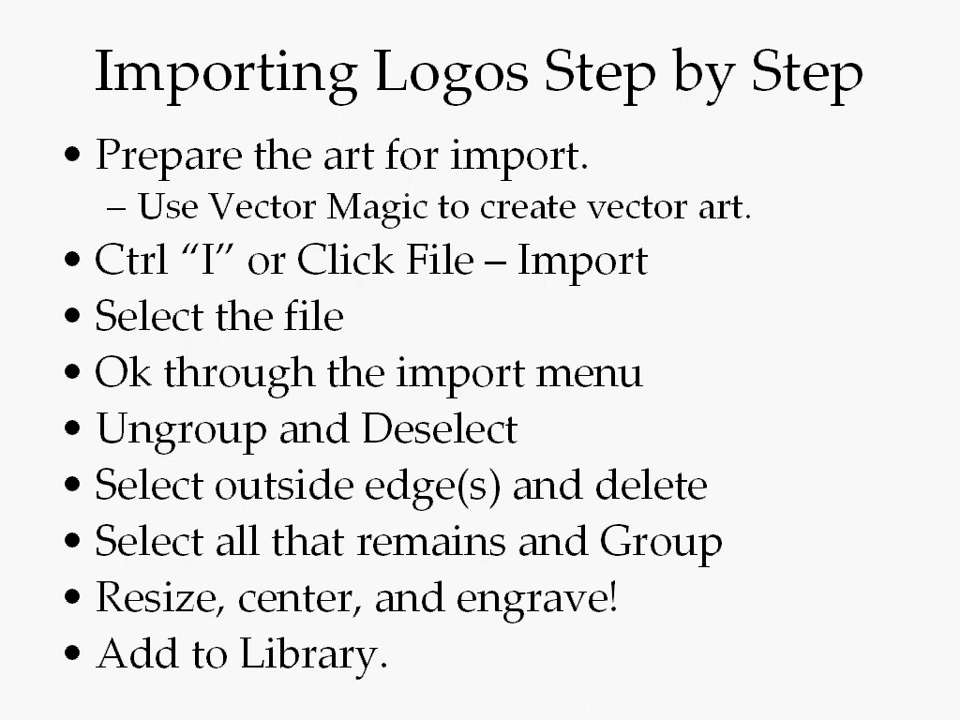
Step: End the slide show and switch to Gravostyle, keeping the enlarged dog selected in the gnh1 drawing
key("Escape")
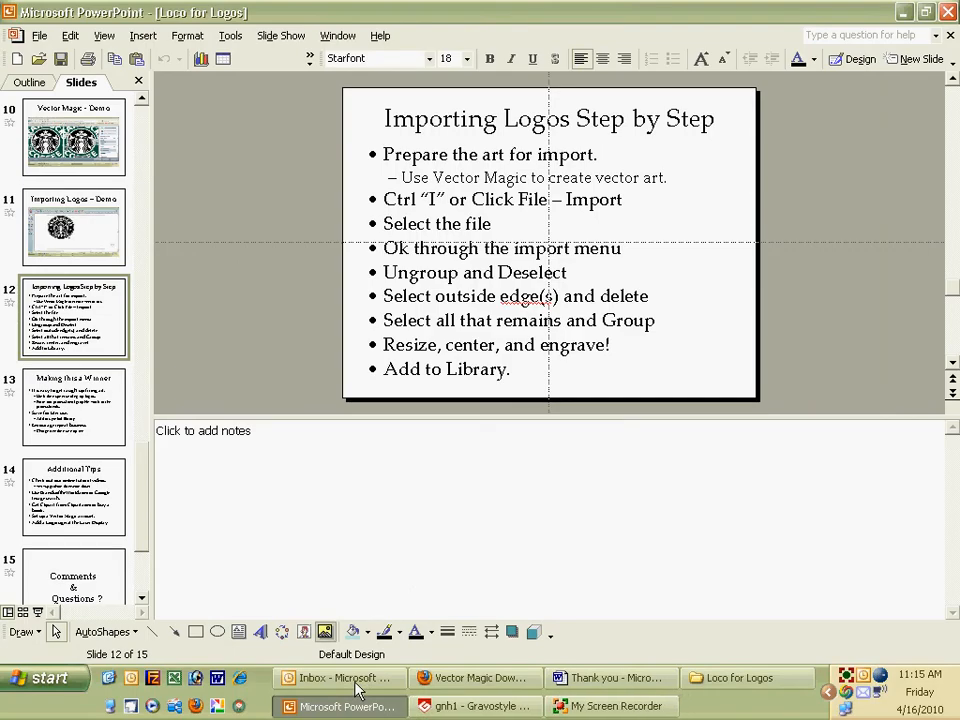
left_click(478, 705)
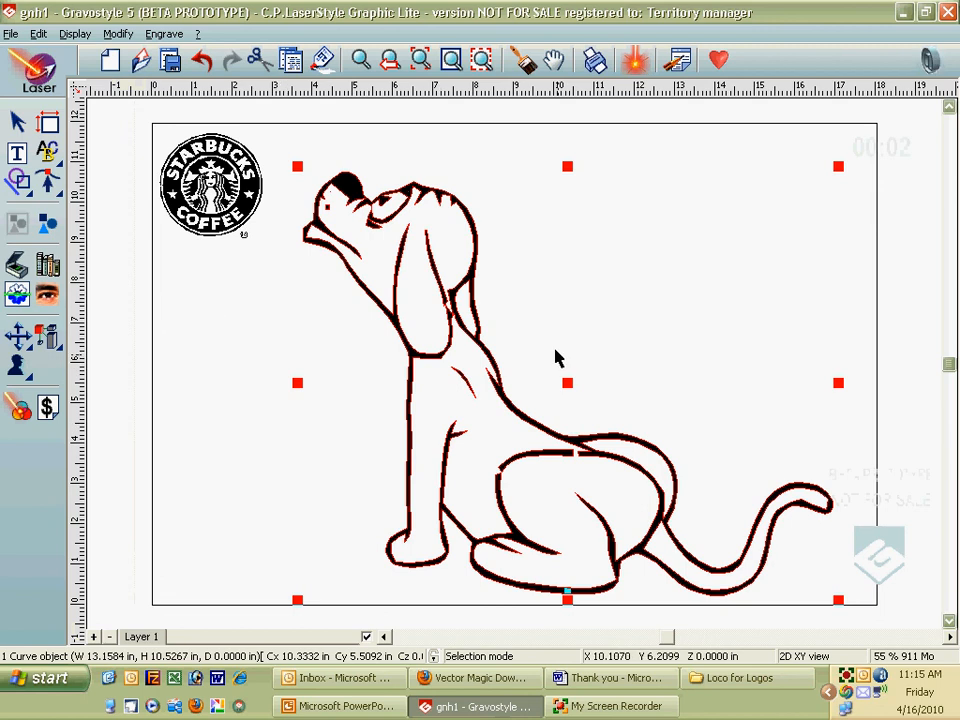
left_click(418, 416)
left_click(418, 416)
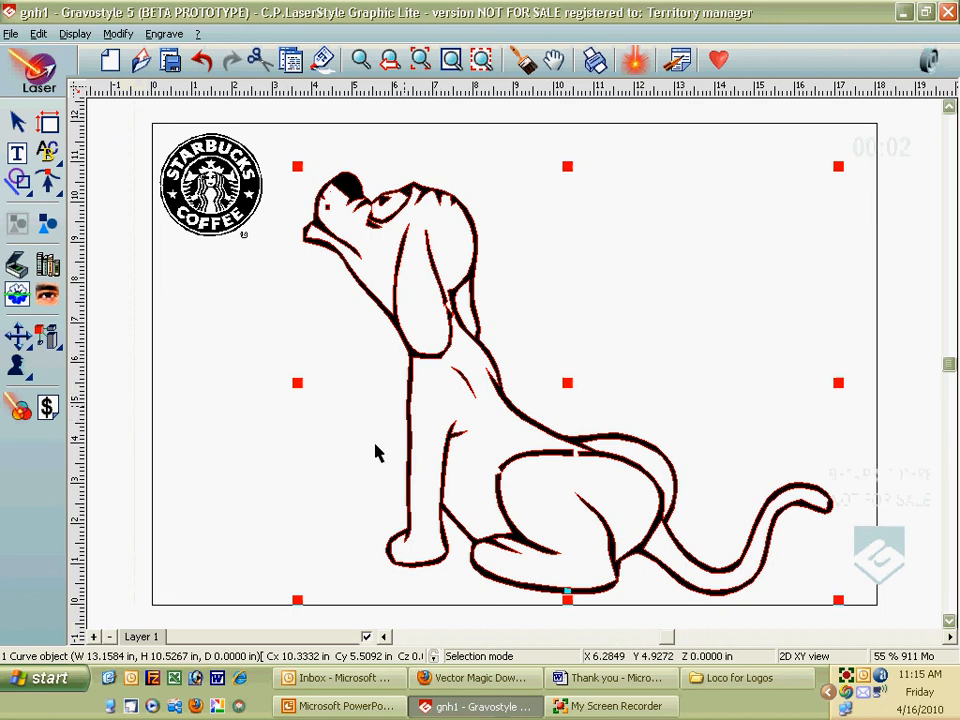
Step: Add the dog to the symbol library's Test folder under the name Dog, check its entry and close the library
left_click(47, 264)
left_click_drag(369, 311, 365, 420)
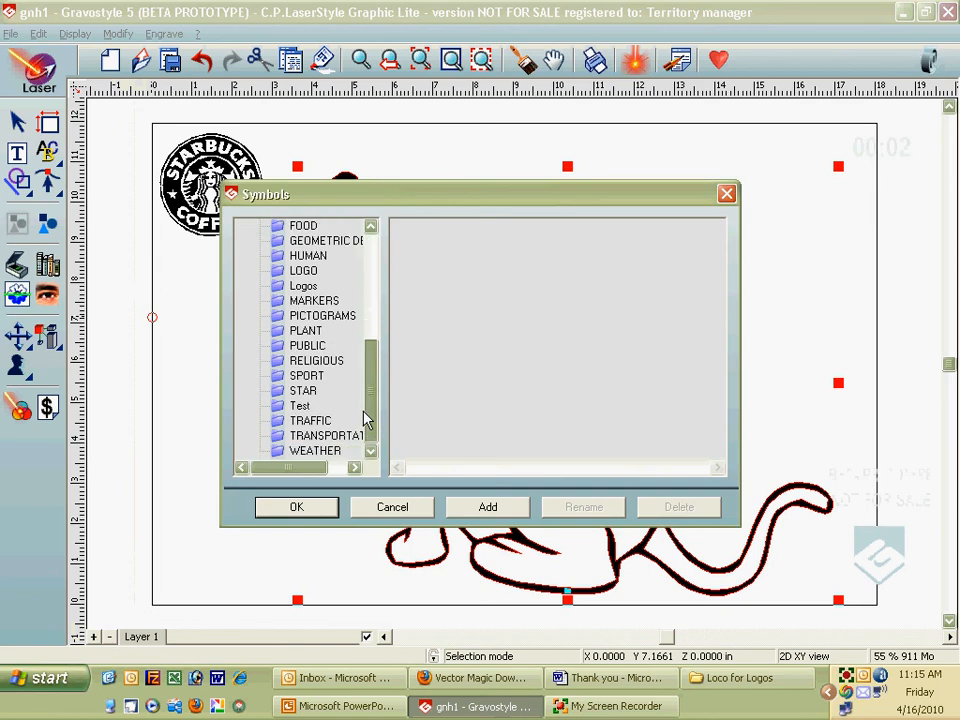
left_click(299, 405)
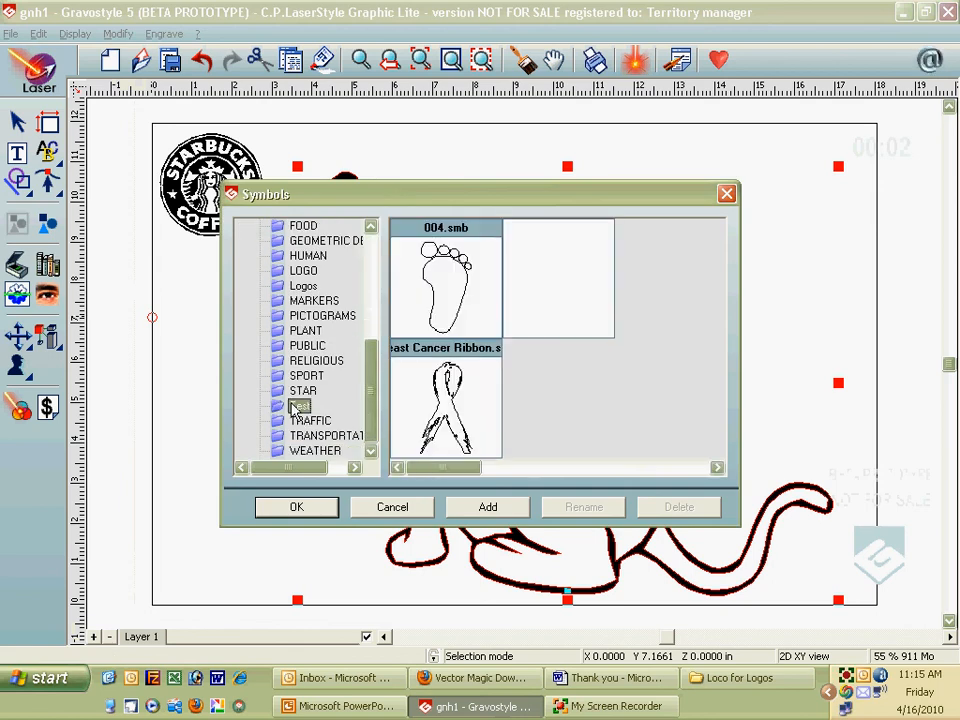
left_click(488, 508)
type("Dog")
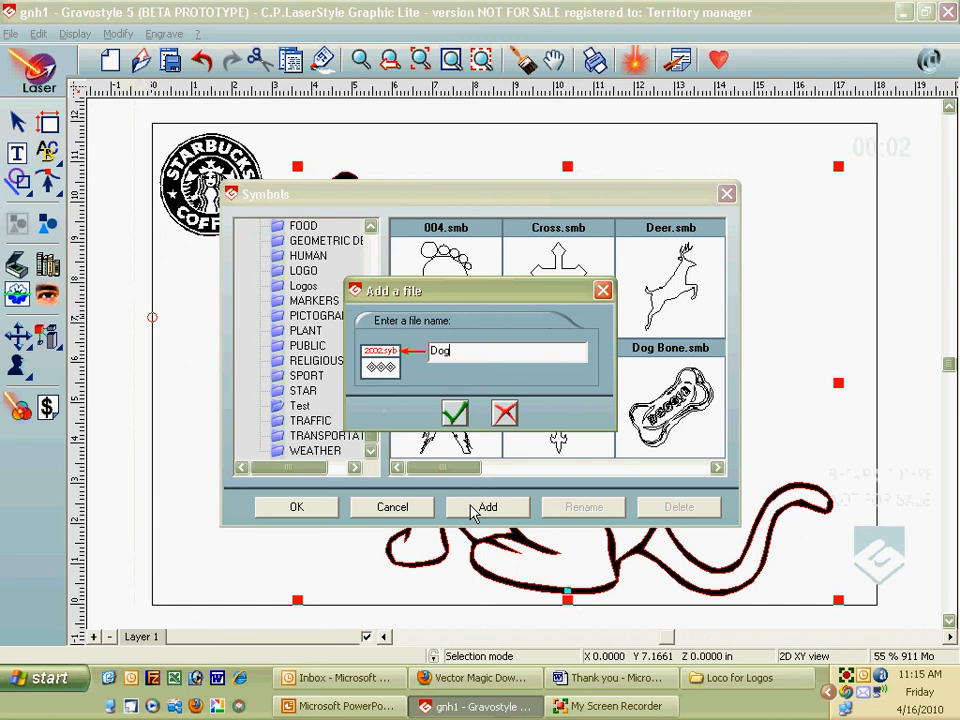
left_click(455, 414)
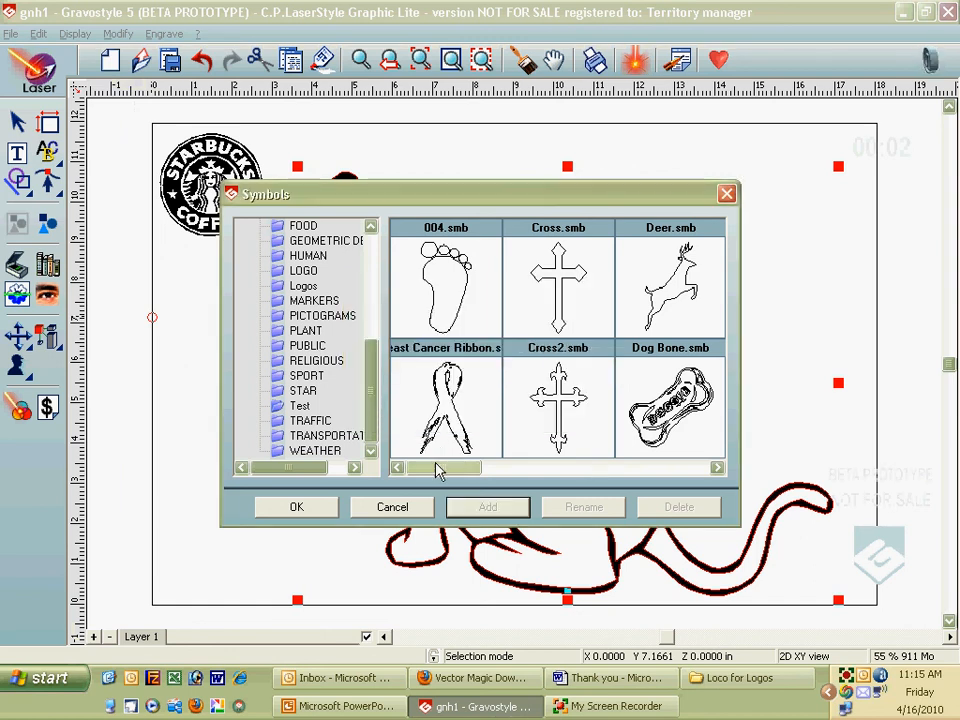
left_click_drag(439, 467, 499, 484)
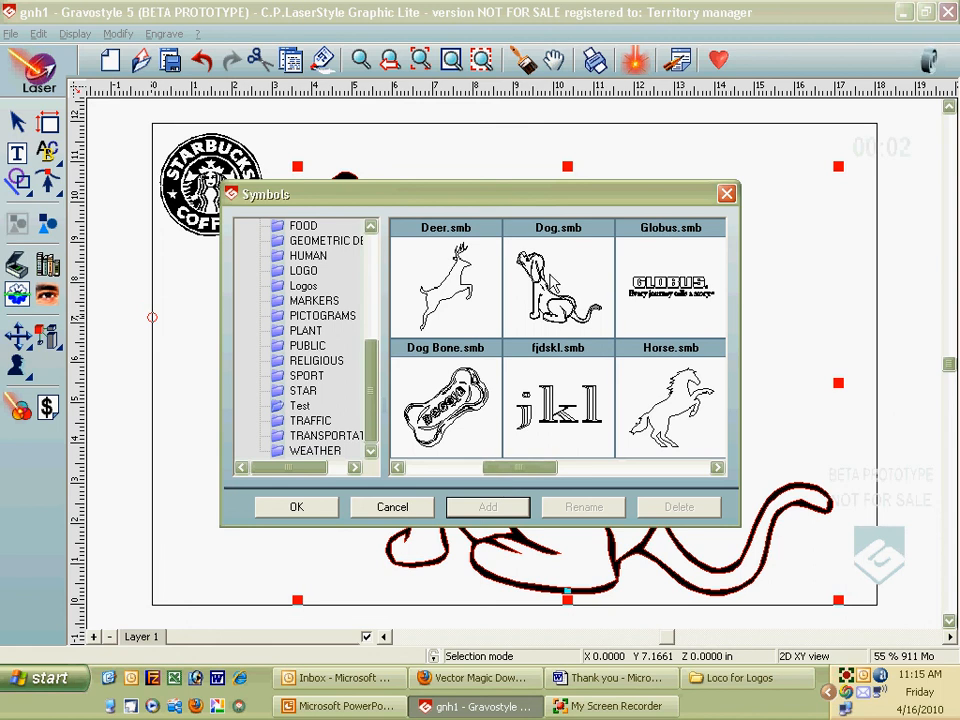
left_click(725, 195)
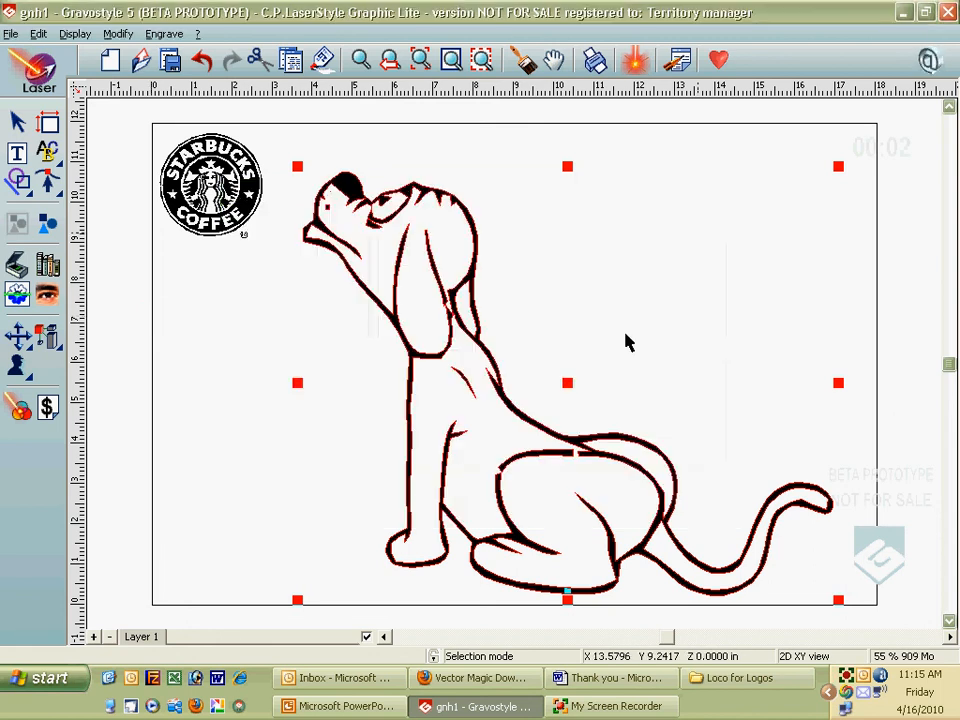
Step: Switch to PowerPoint, resume the slide show from slide 12 and advance to the "Making this a Winner" slide
left_click(343, 707)
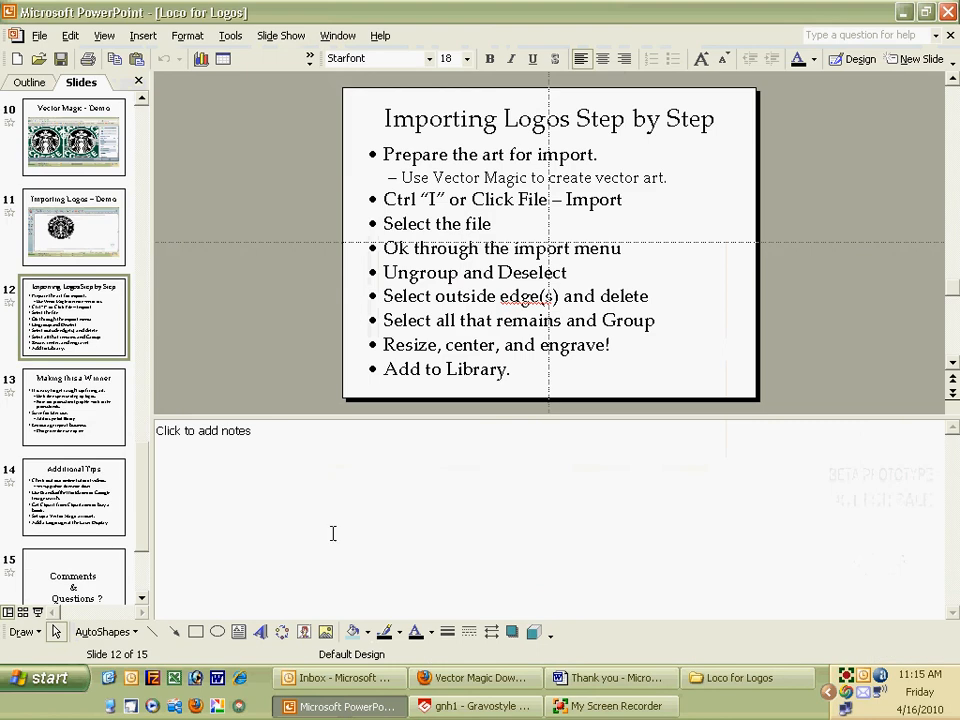
left_click(42, 616)
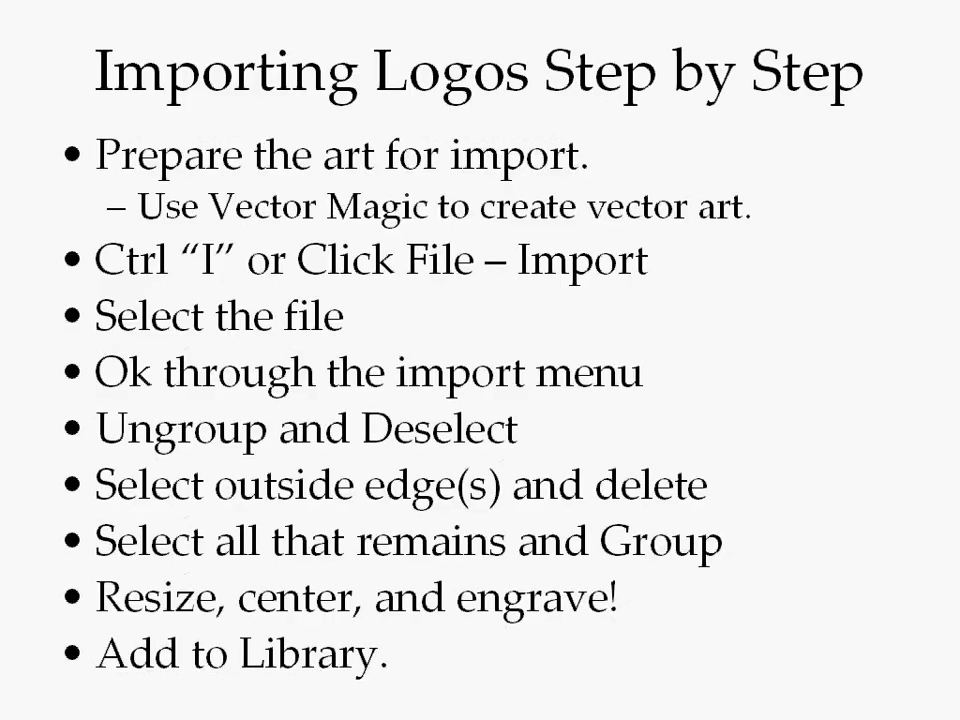
key("Right")
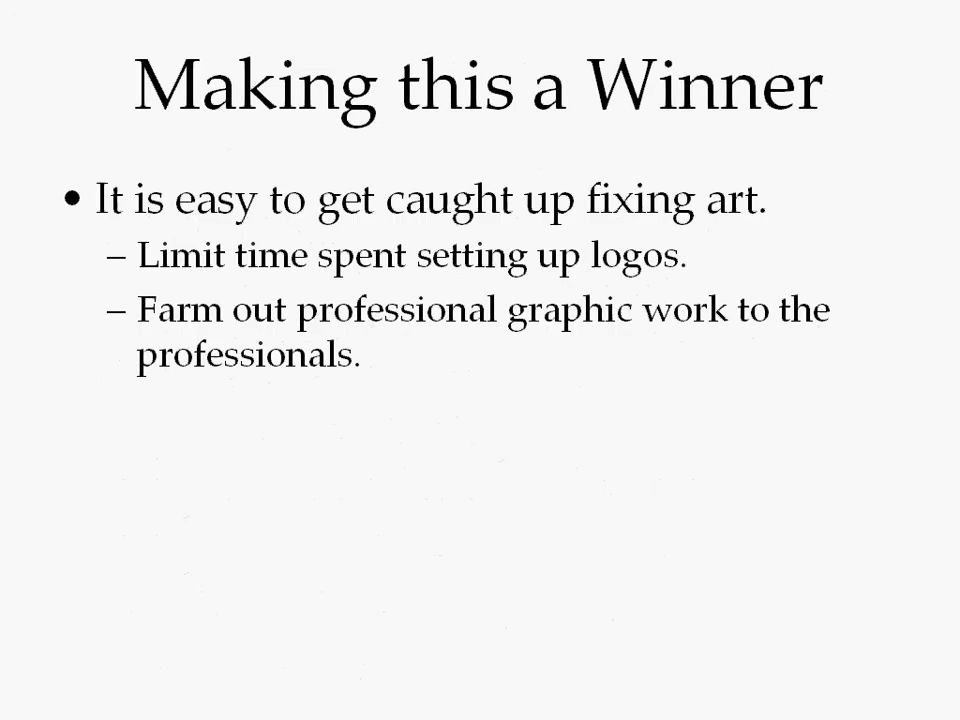